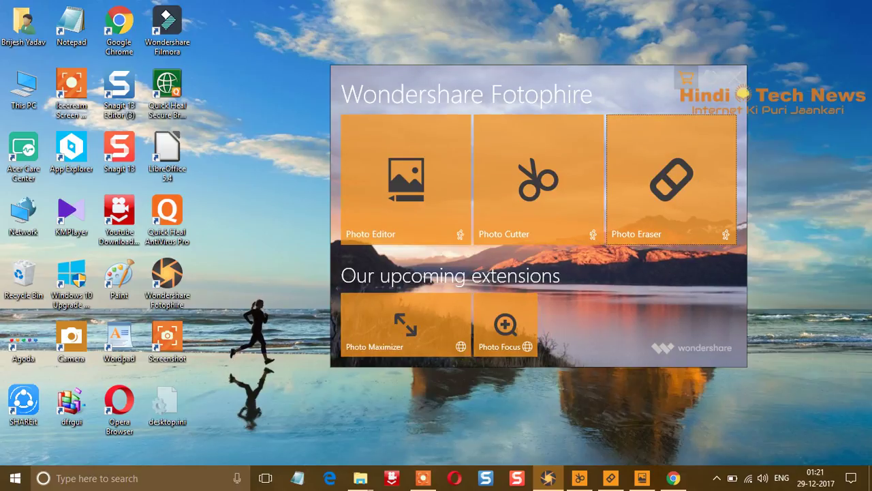
Launch the Photo Editor from the Fotophire launcher and bring the Photo 1.jpg window forward
left_click(634, 123)
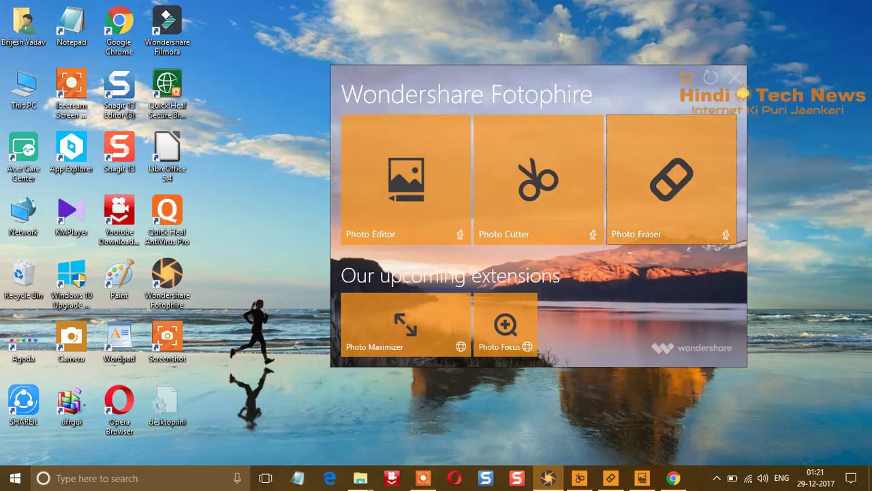
mouse_move(642, 478)
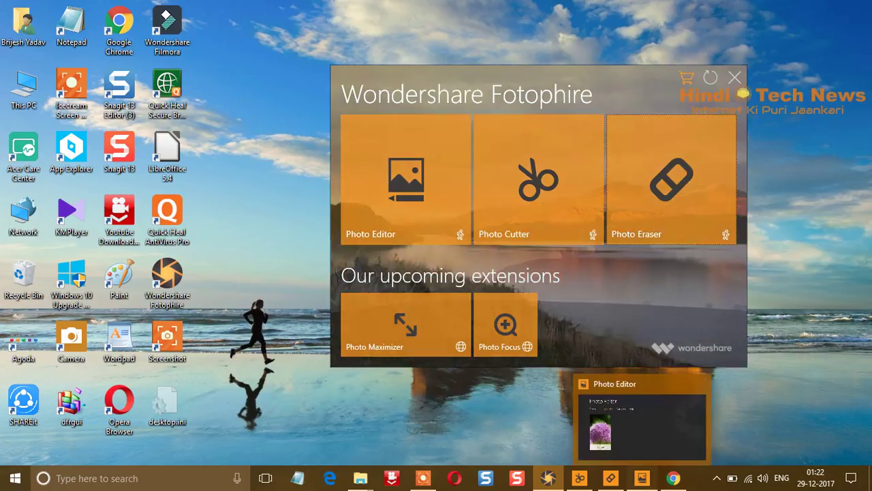
left_click(642, 478)
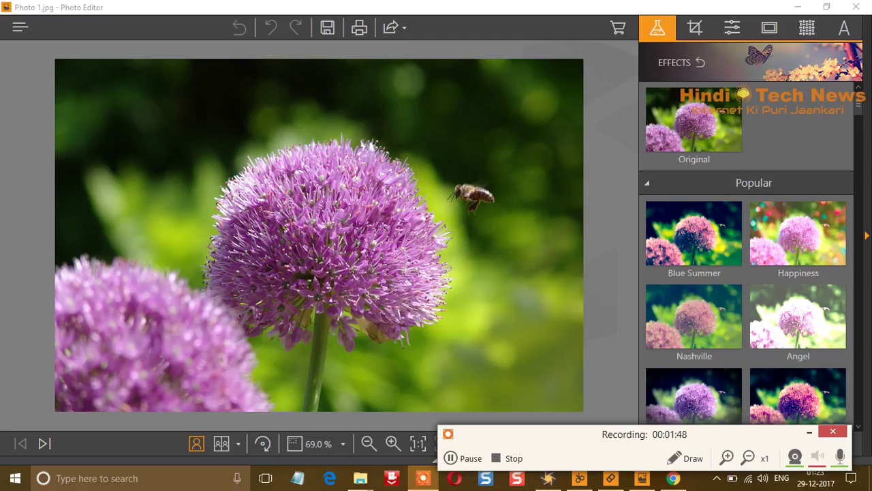
Apply the Classical effect from the Lomo group to the photo
left_click(809, 432)
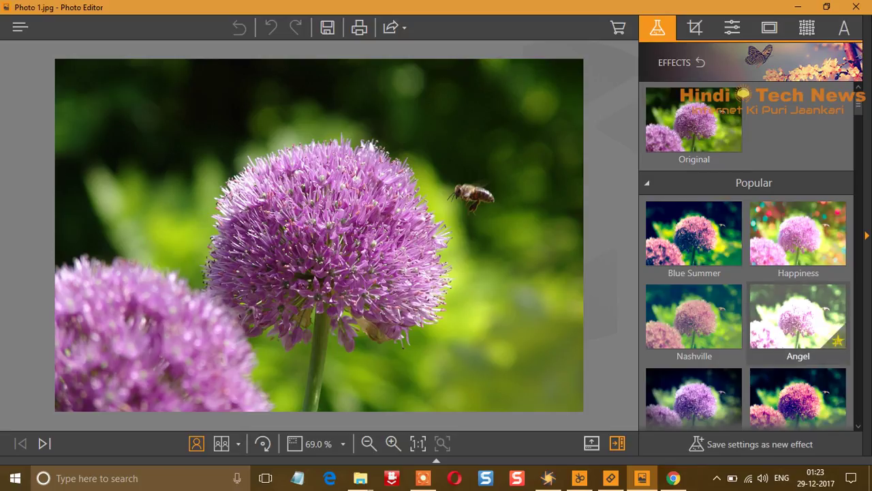
scroll(798, 334, "down", 1)
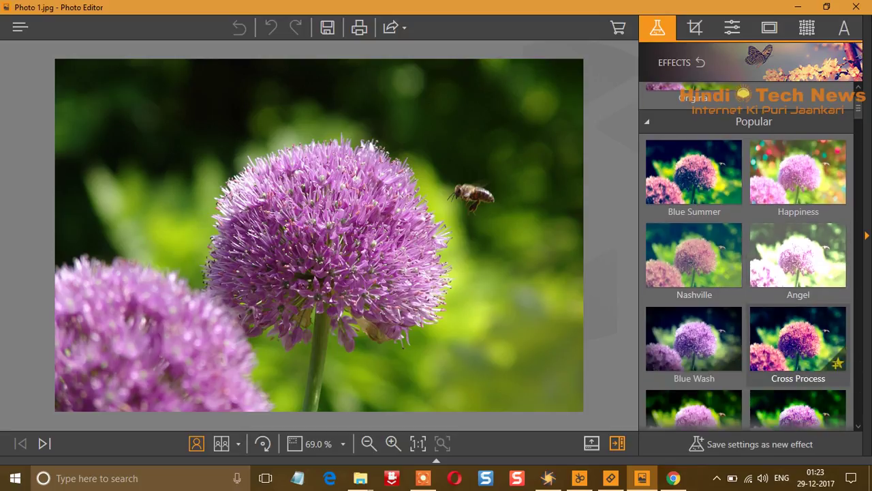
scroll(798, 341, "down", 3)
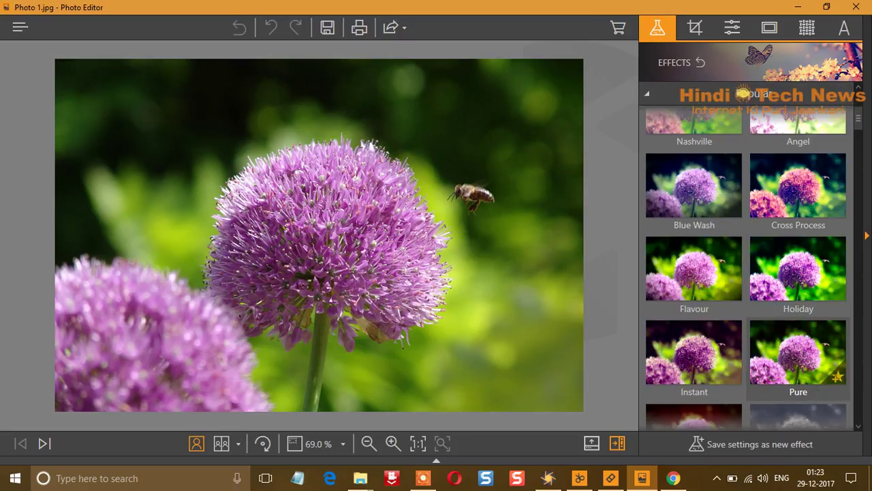
scroll(798, 351, "down", 2)
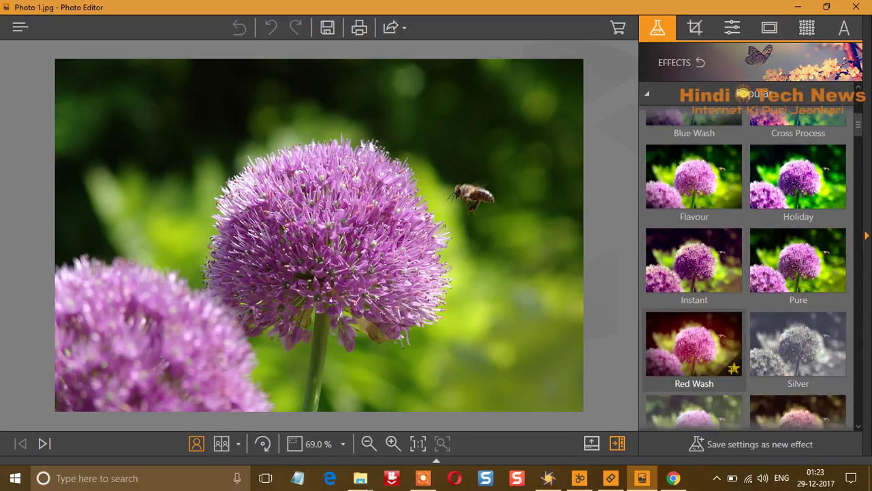
scroll(797, 334, "down", 3)
scroll(798, 310, "down", 1)
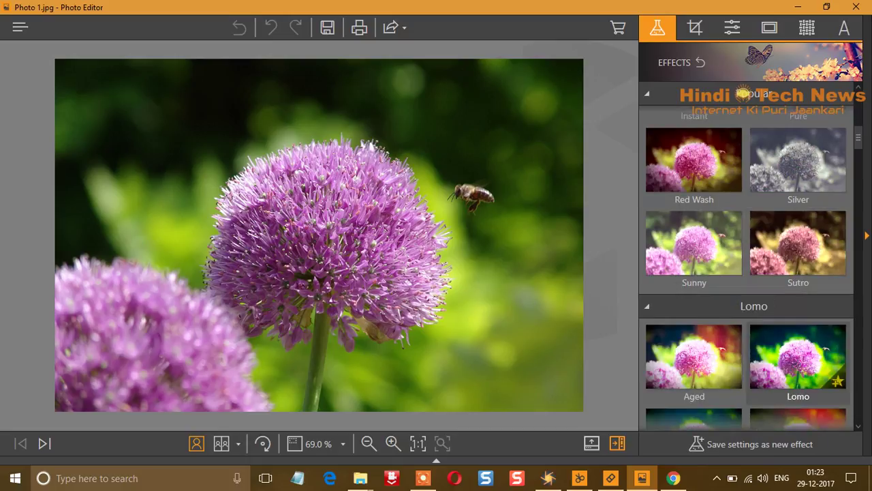
scroll(798, 310, "down", 1)
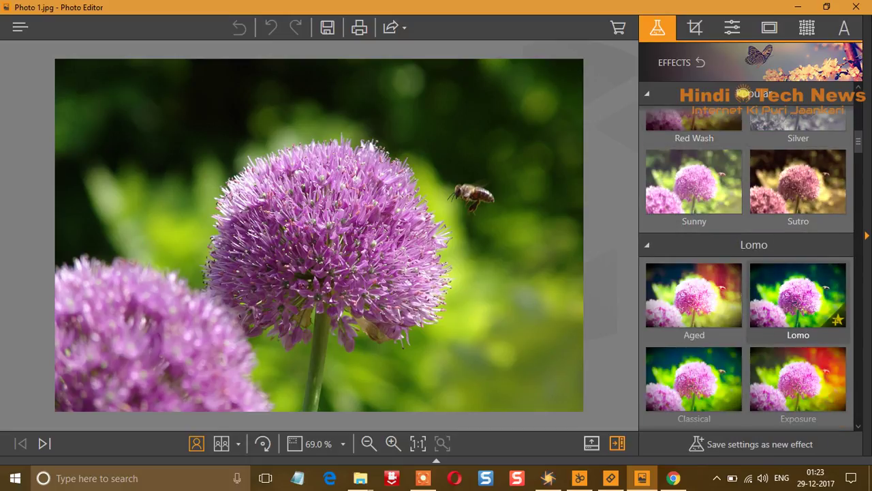
scroll(747, 269, "down", 1)
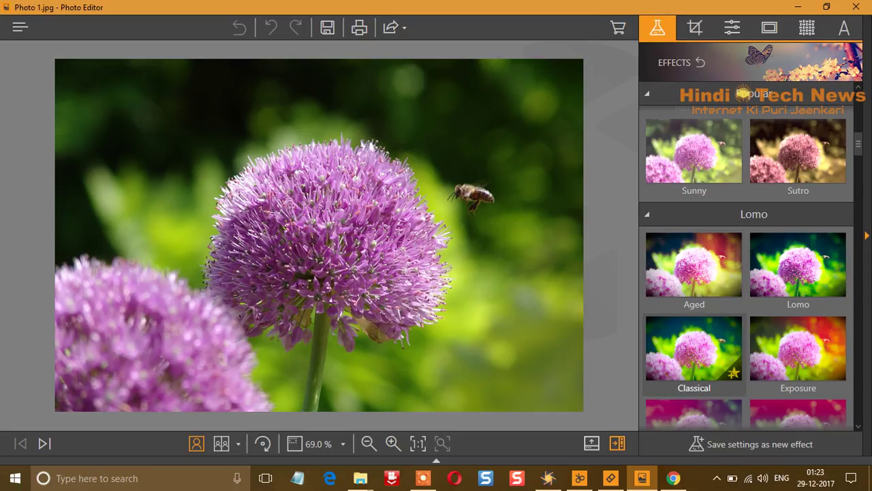
left_click(694, 351)
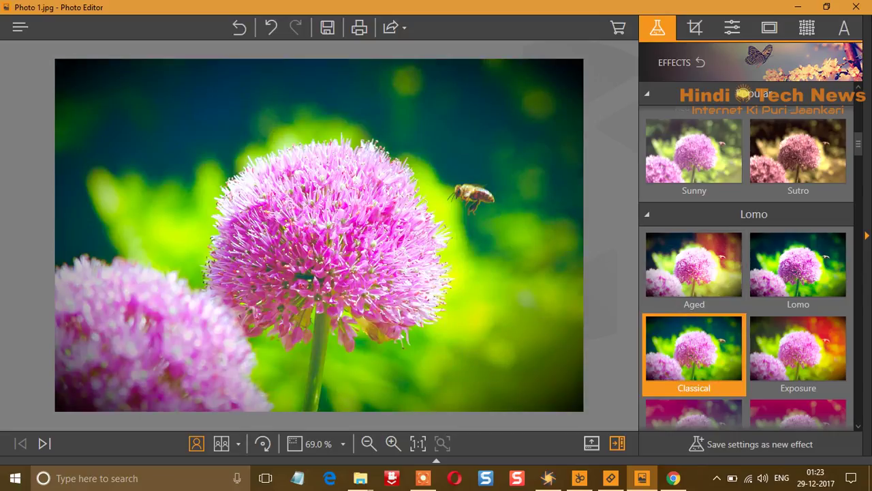
Browse further down the effects list to the Black & White group (Capa, Shiny, Desaturated)
mouse_move(694, 270)
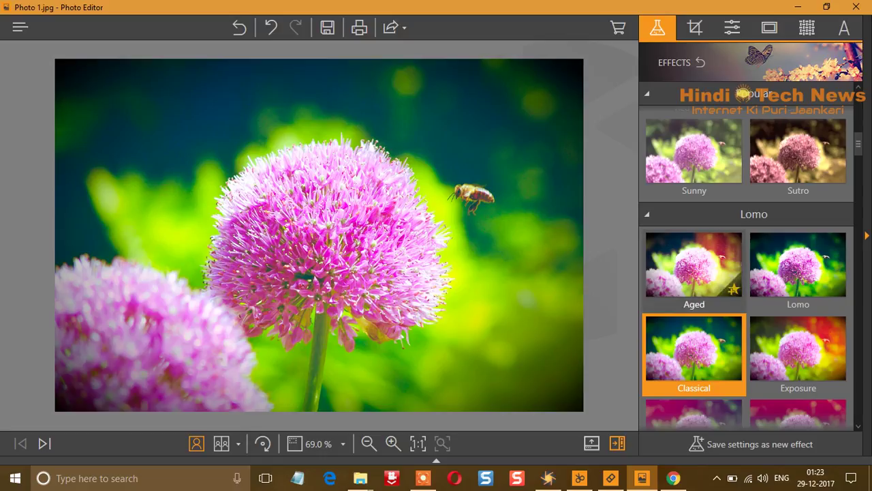
scroll(694, 273, "down", 3)
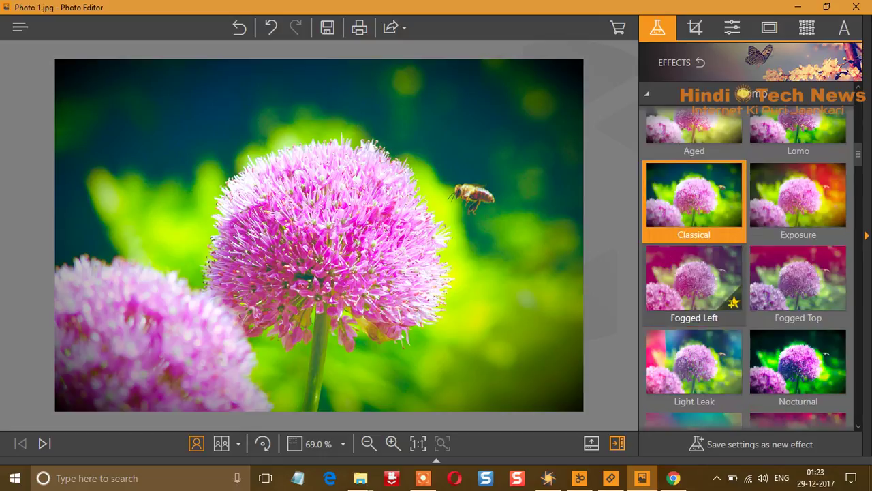
scroll(747, 269, "down", 3)
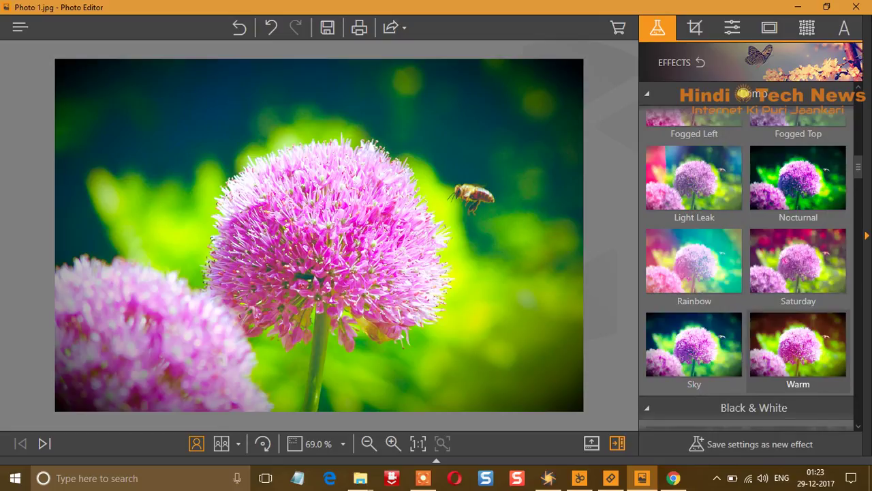
scroll(798, 317, "down", 3)
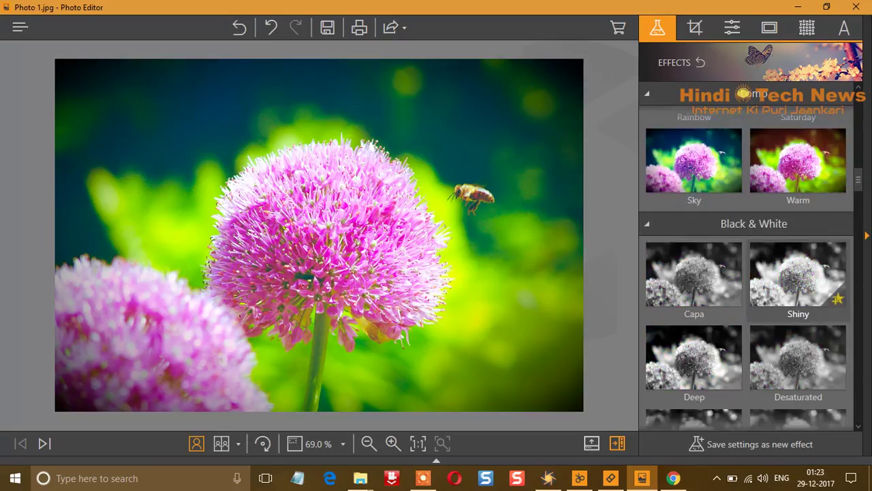
scroll(798, 293, "down", 1)
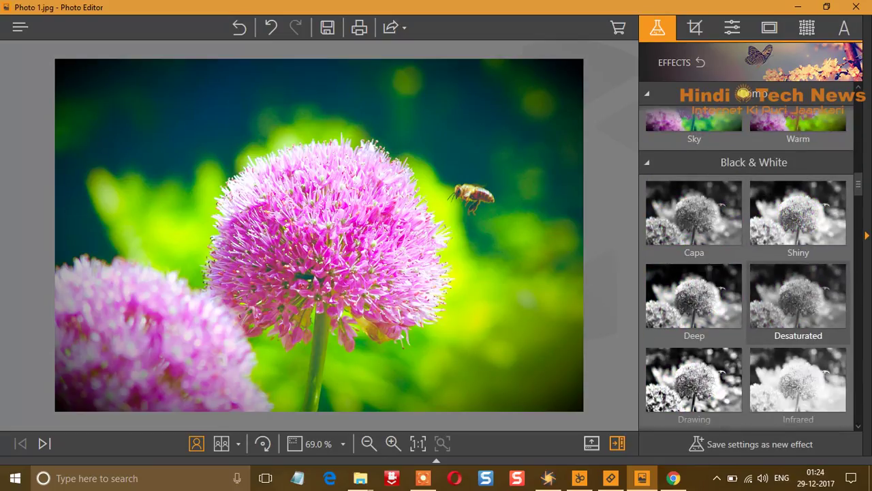
scroll(798, 299, "down", 1)
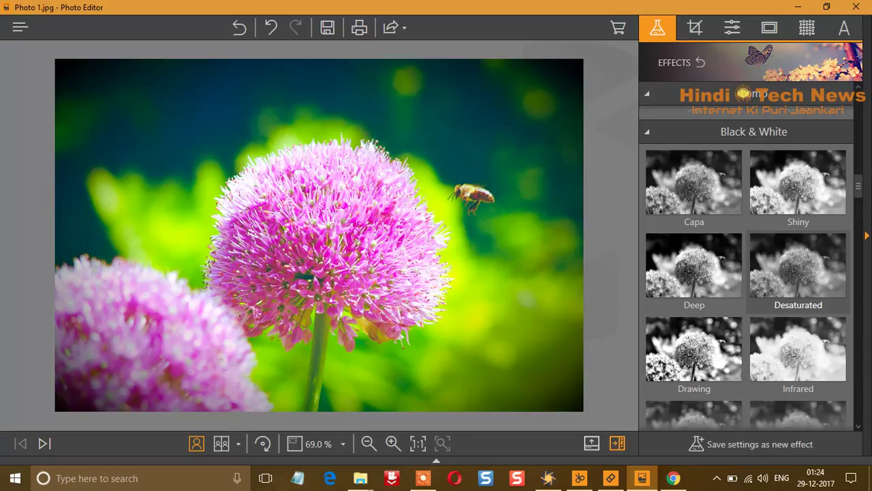
scroll(798, 272, "up", 1)
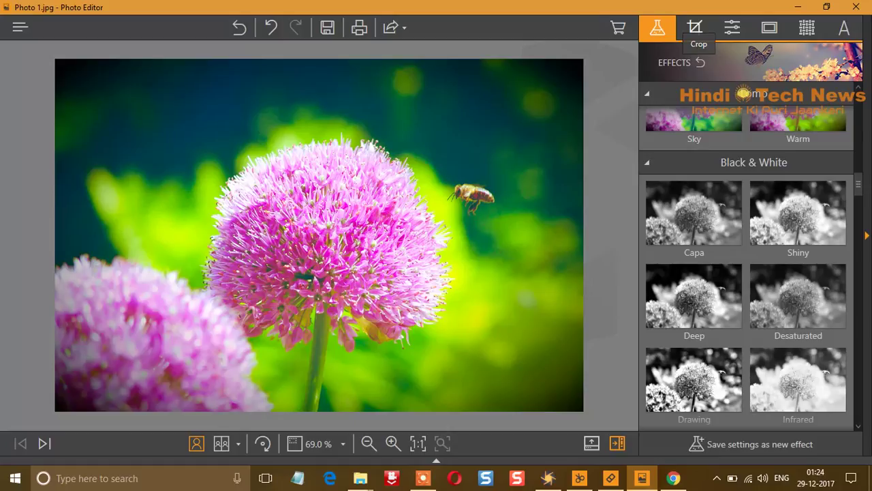
Show the Crop options, then the Adjustments sliders for Brightness, Contrast, Hue and Saturation
left_click(695, 27)
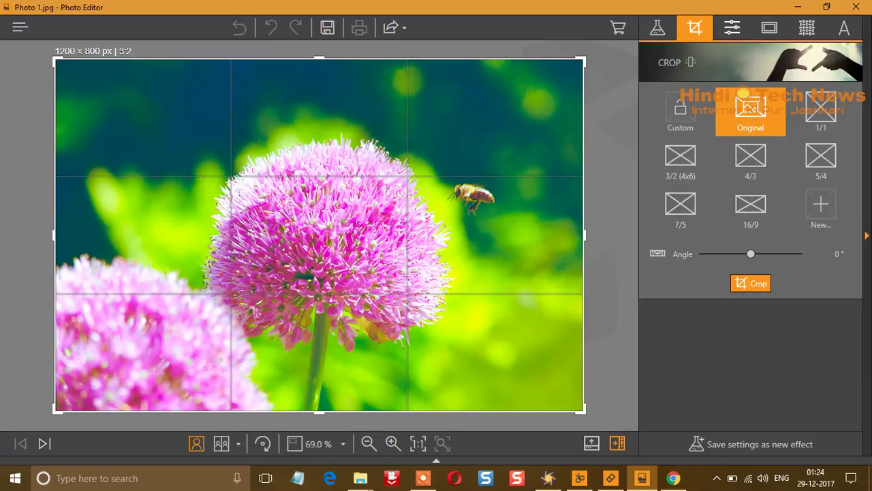
left_click(732, 28)
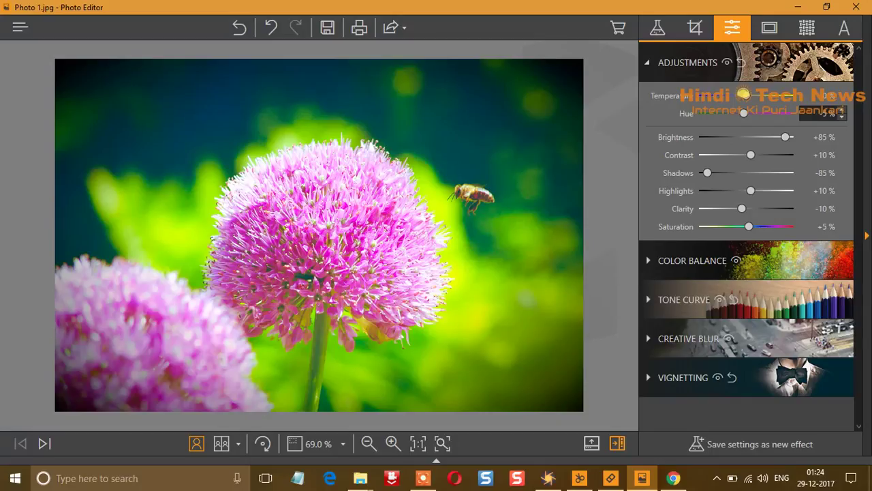
Raise Hue to about +32, then revert to the original photo and expand Color Balance
left_click_drag(744, 113, 770, 113)
left_click_drag(771, 113, 768, 113)
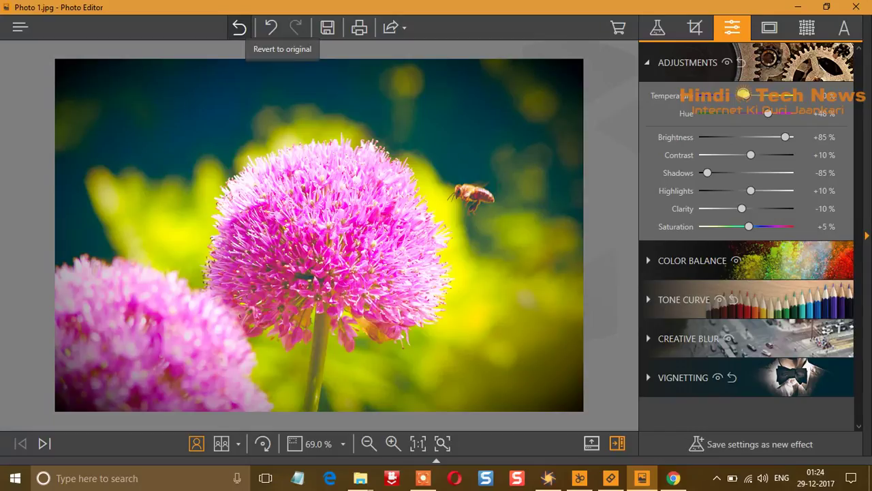
left_click(238, 27)
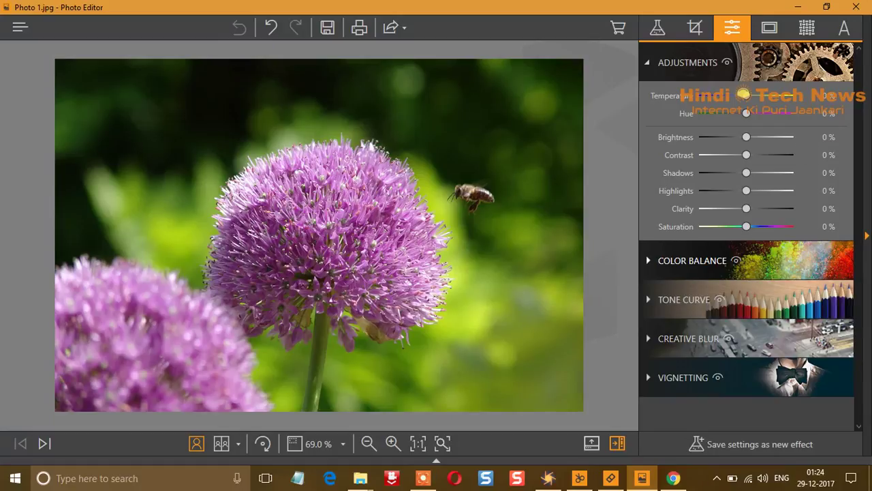
left_click(682, 269)
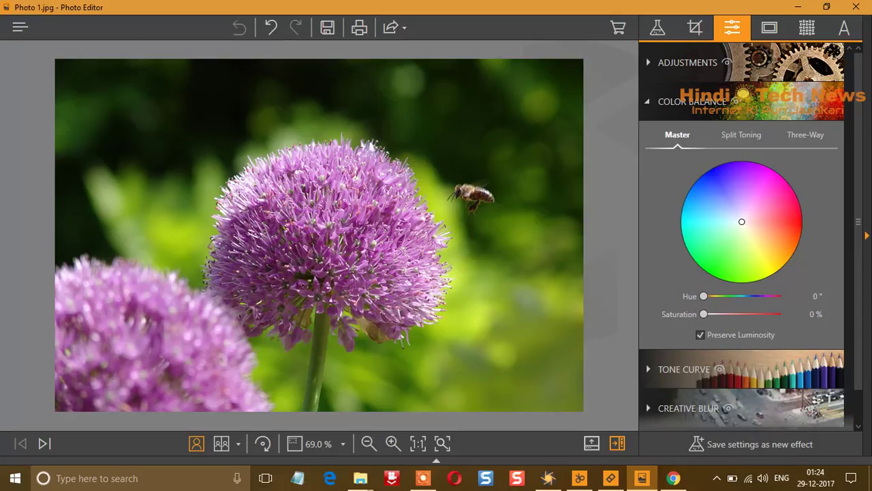
Try overall tints, then split toning with red shadows and green-tinted highlights
left_click_drag(742, 221, 762, 255)
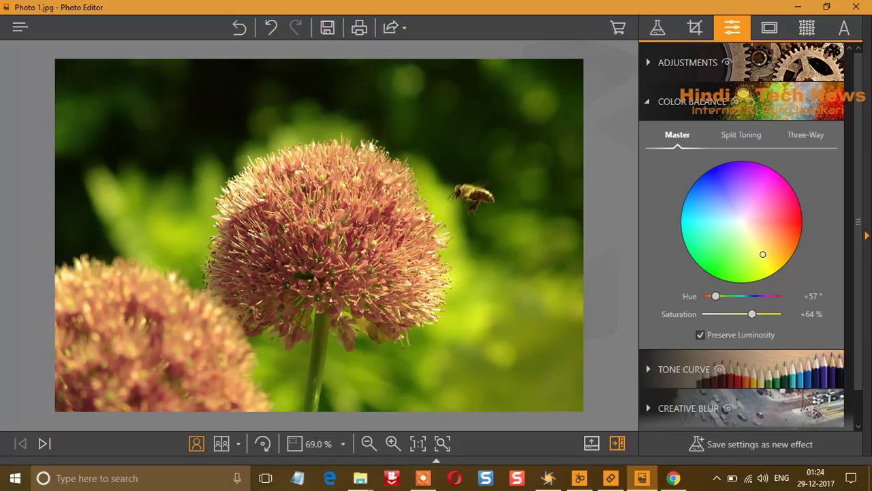
left_click_drag(763, 254, 767, 203)
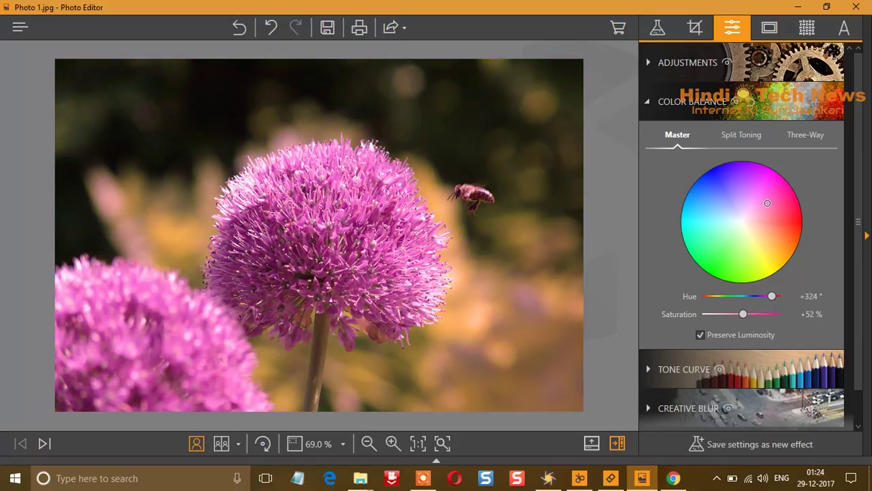
left_click_drag(768, 203, 723, 191)
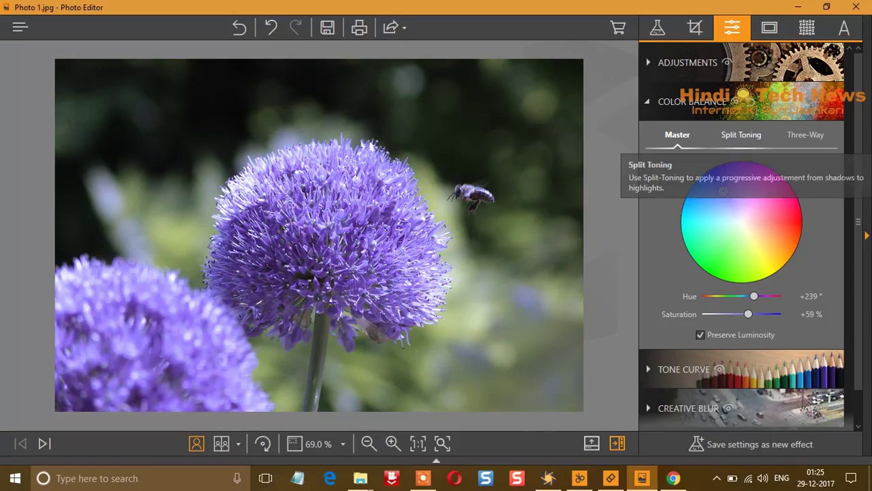
left_click(742, 135)
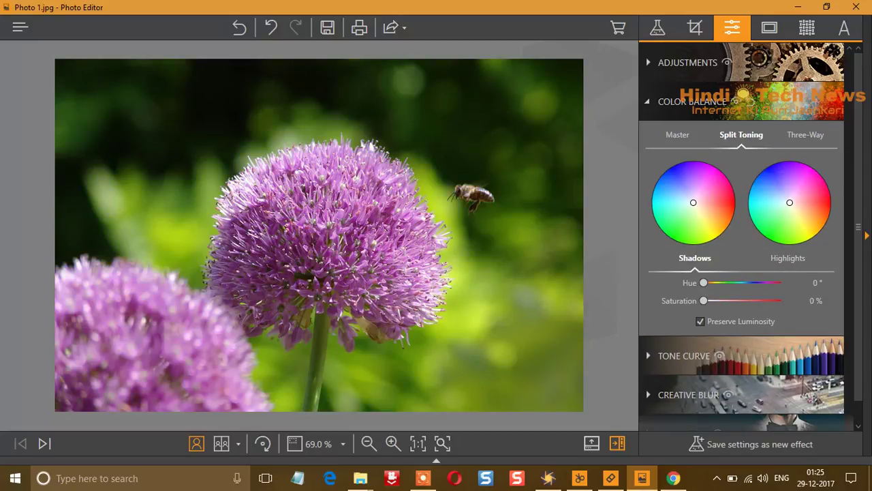
left_click_drag(693, 202, 727, 202)
left_click_drag(790, 203, 776, 223)
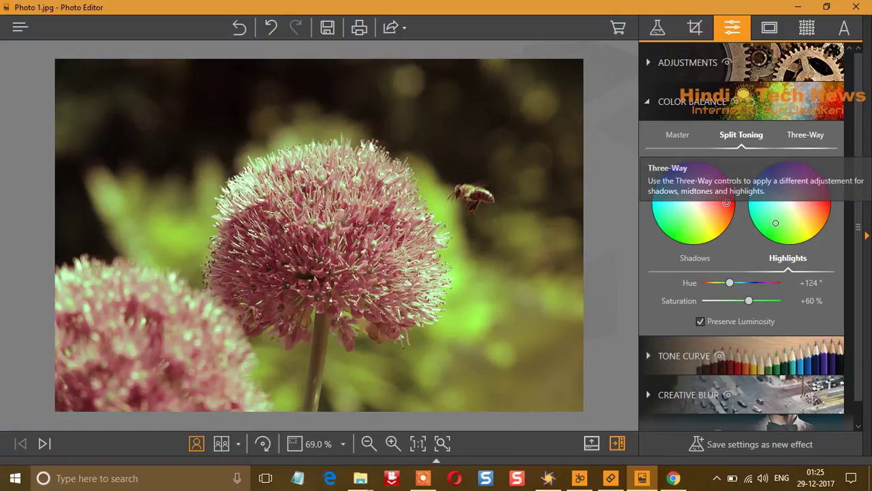
In Three-Way mode, tint shadows to hue 193 at 59% and midtones pink
left_click(805, 135)
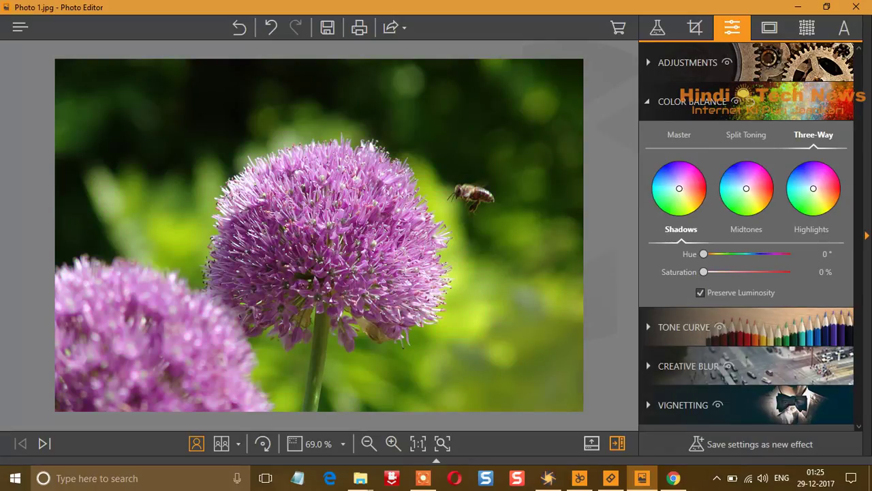
left_click_drag(680, 188, 663, 184)
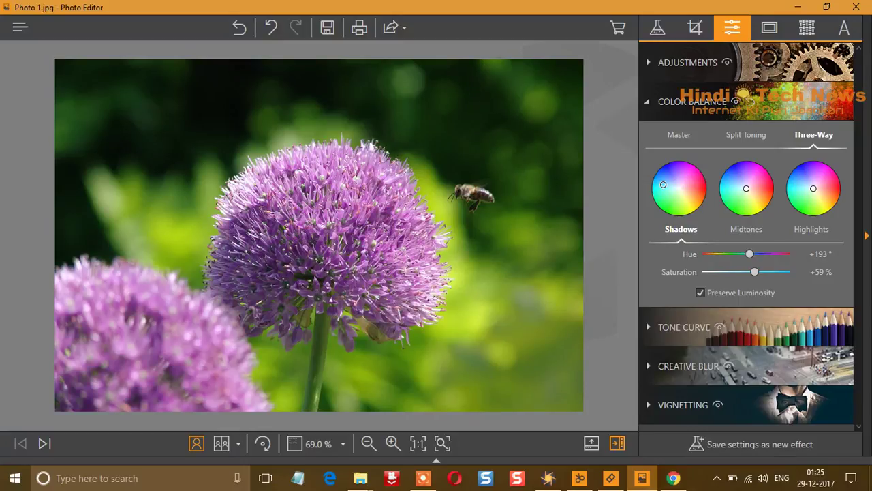
left_click_drag(746, 188, 827, 203)
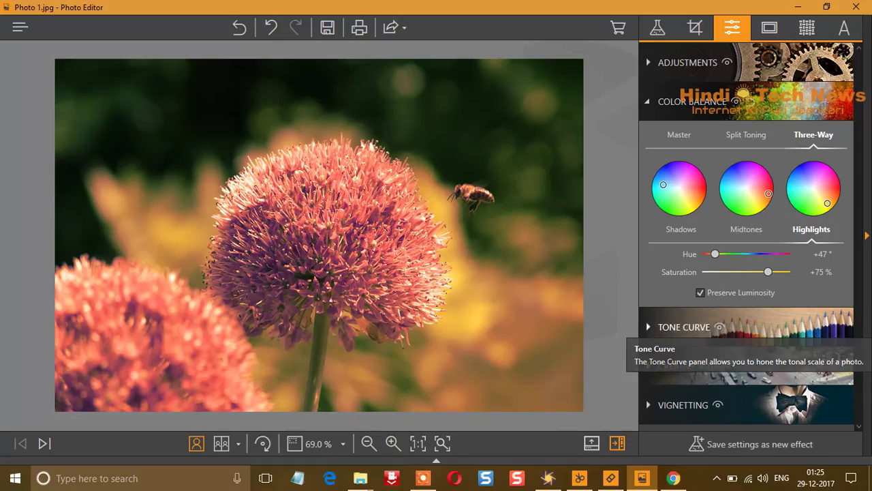
left_click(684, 327)
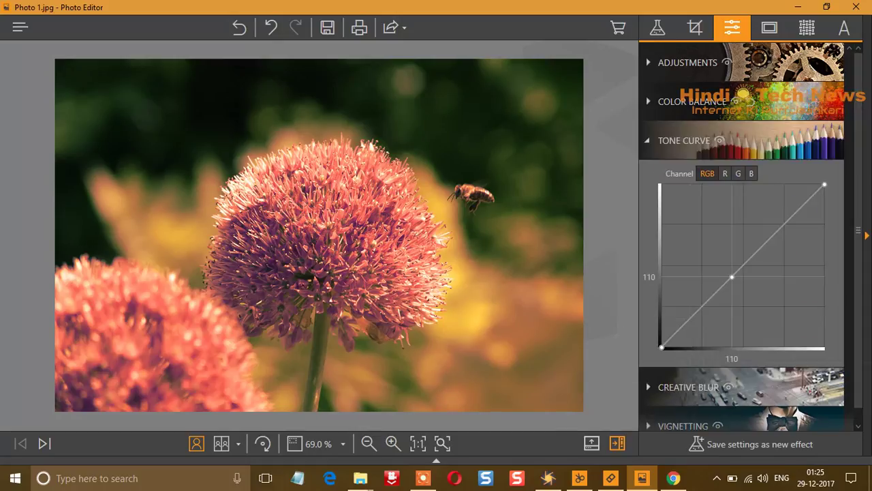
Drag the tone curve midpoint but leave the curve straight, then expand Creative Blur
left_click_drag(732, 278, 800, 209)
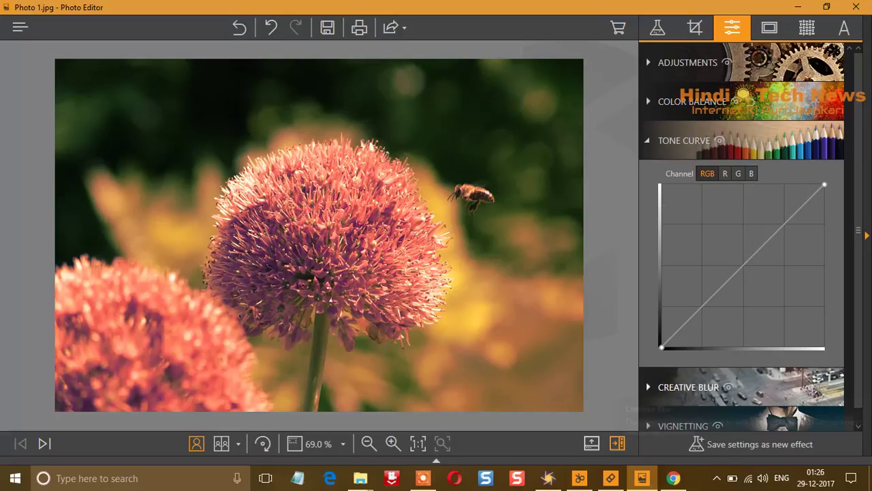
left_click(688, 387)
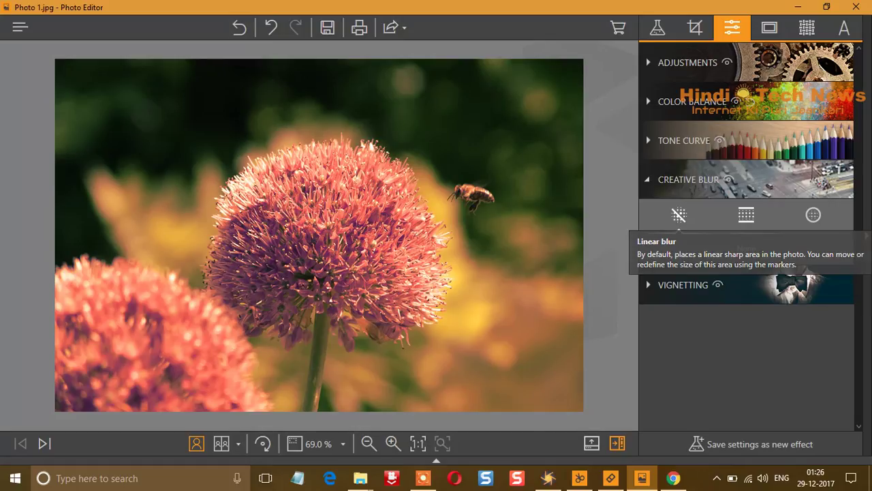
Preview tilt-shift and radial blurs, set Creative Blur back to None, and expand Vignetting
left_click(679, 215)
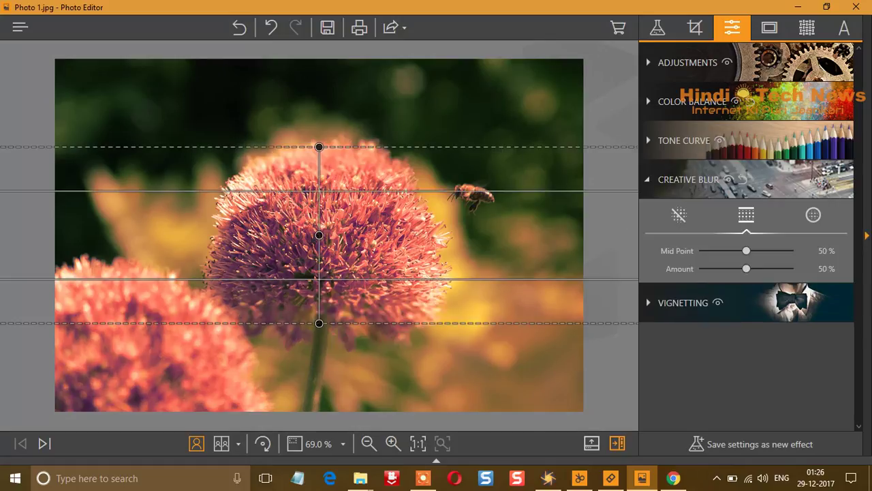
left_click(814, 215)
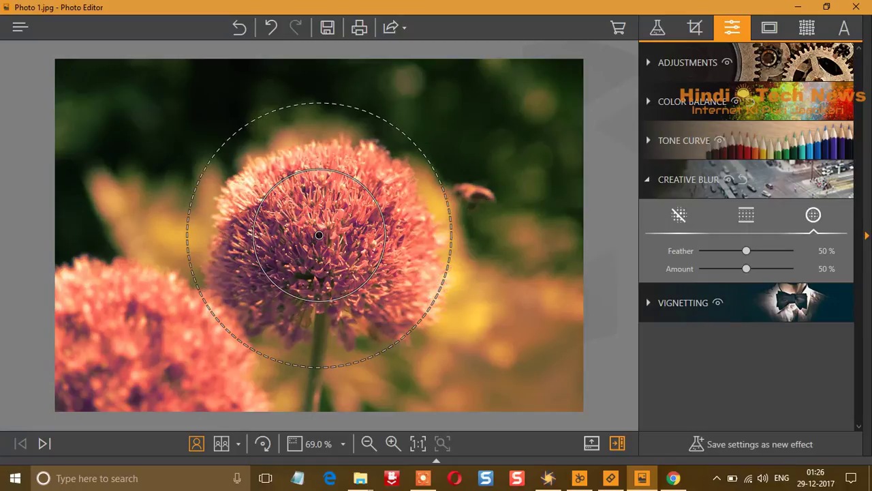
left_click(679, 214)
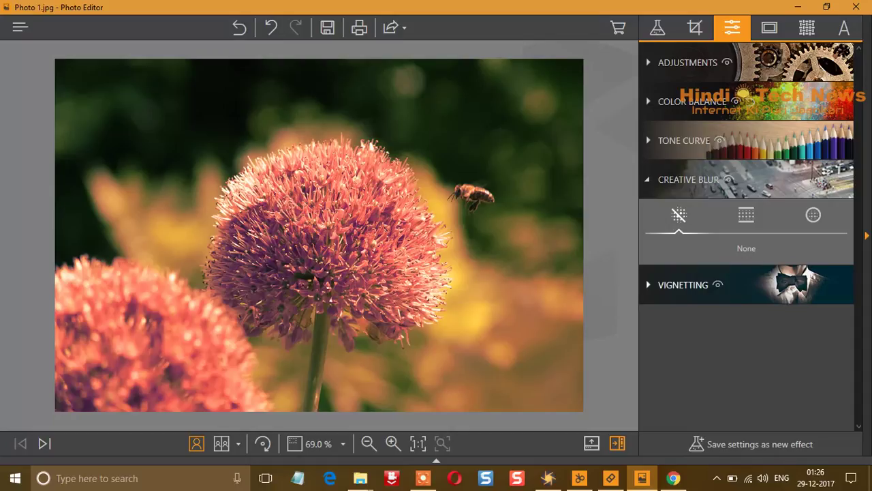
left_click(682, 284)
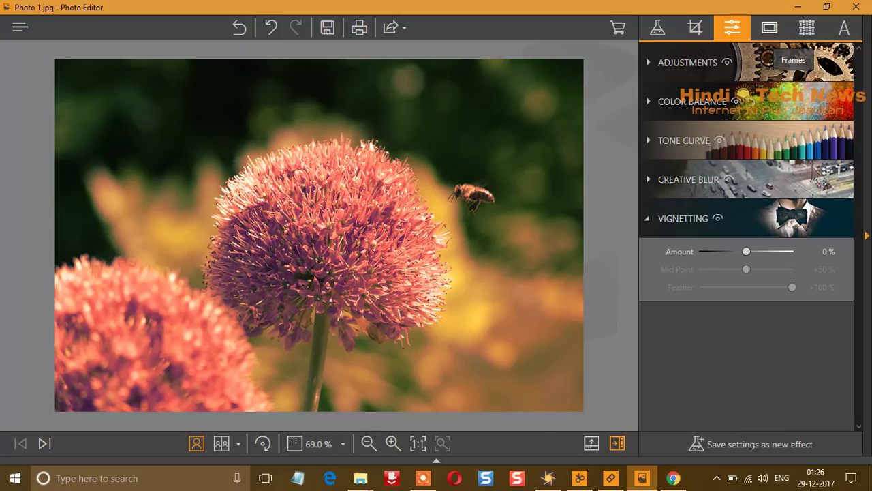
Frame the photo with the brown wooden Classic frame, then bring up the Textures options
left_click(770, 28)
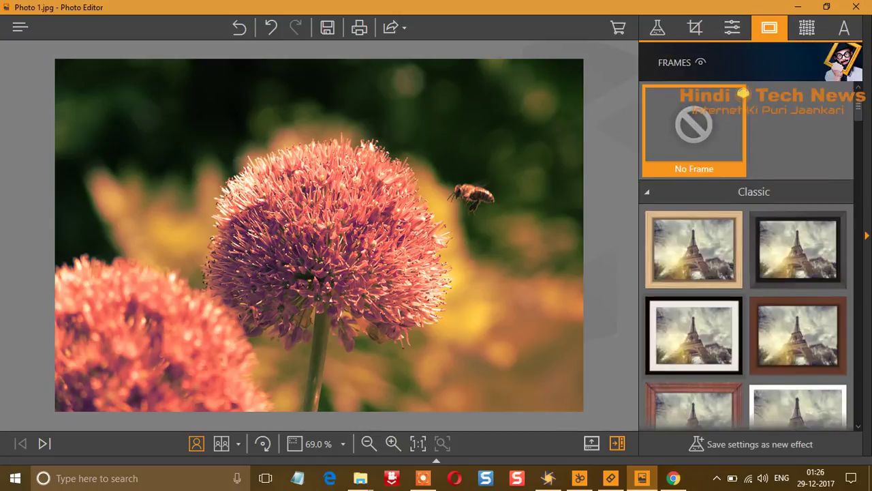
scroll(746, 334, "down", 3)
scroll(746, 266, "down", 1)
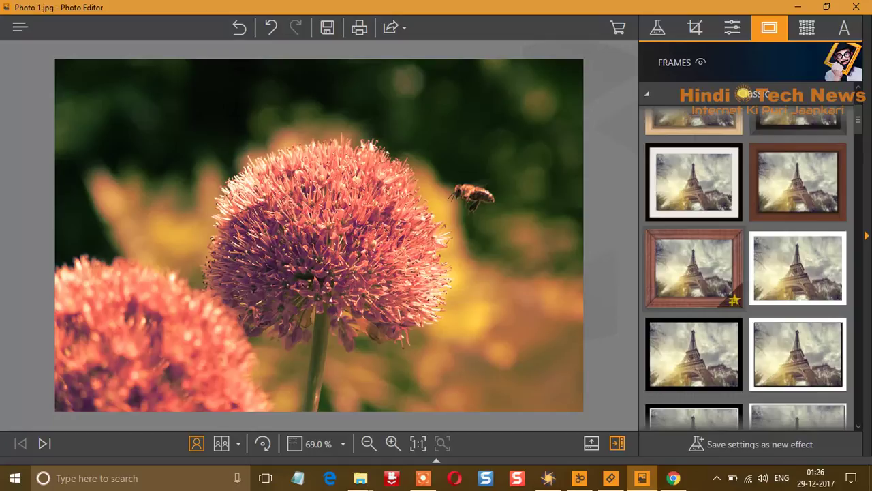
left_click(694, 267)
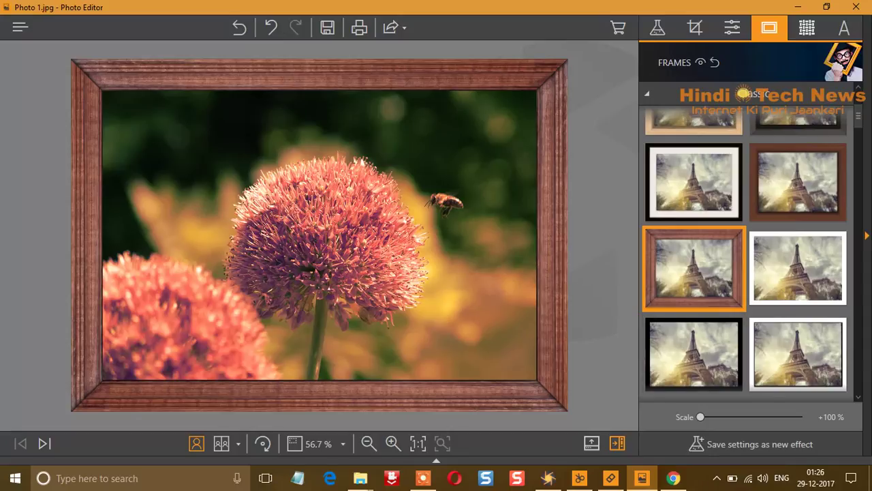
left_click(807, 28)
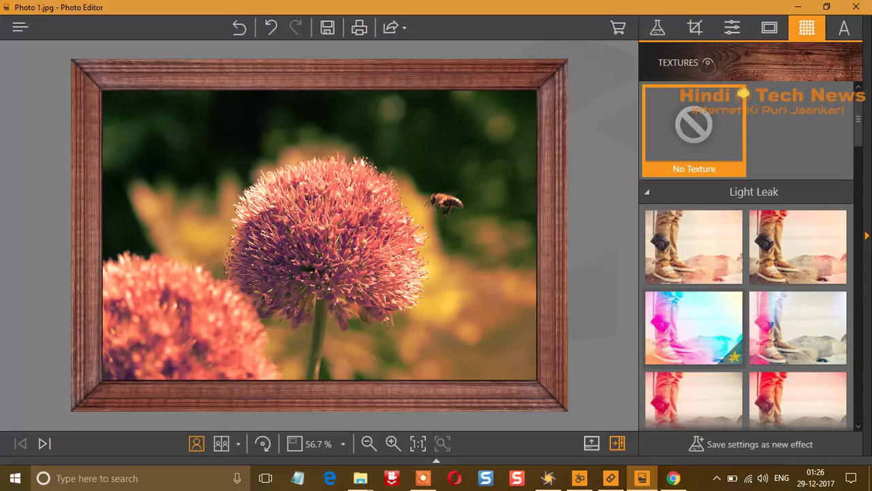
Overlay the rainbow Light Leak texture, after trying the red one, and fade it to +22% opacity
scroll(709, 327, "down", 2)
scroll(709, 327, "down", 2)
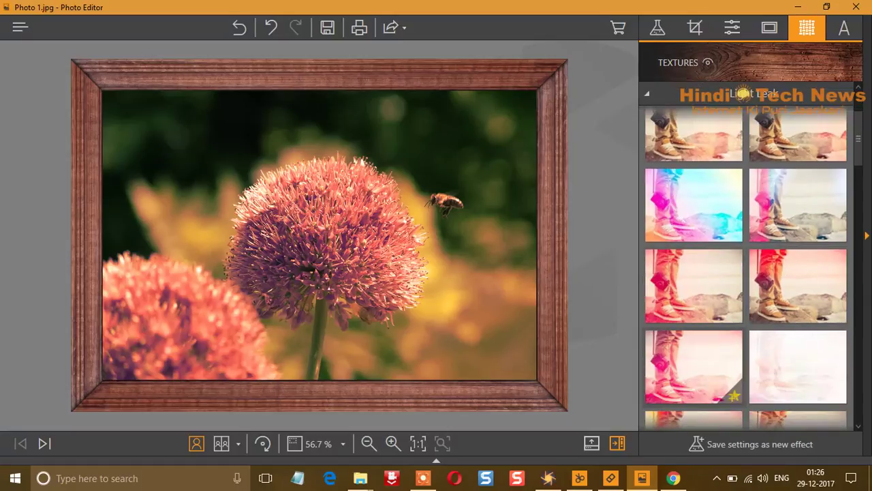
scroll(695, 368, "down", 1)
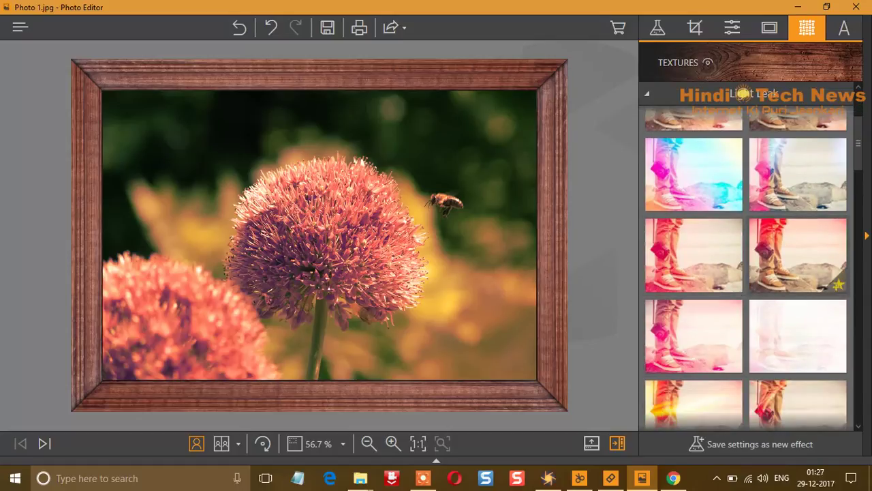
left_click(694, 174)
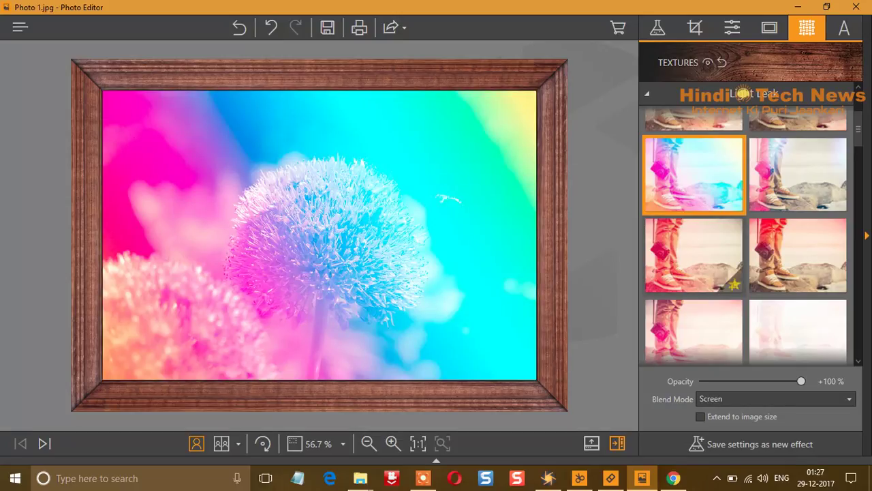
left_click(694, 255)
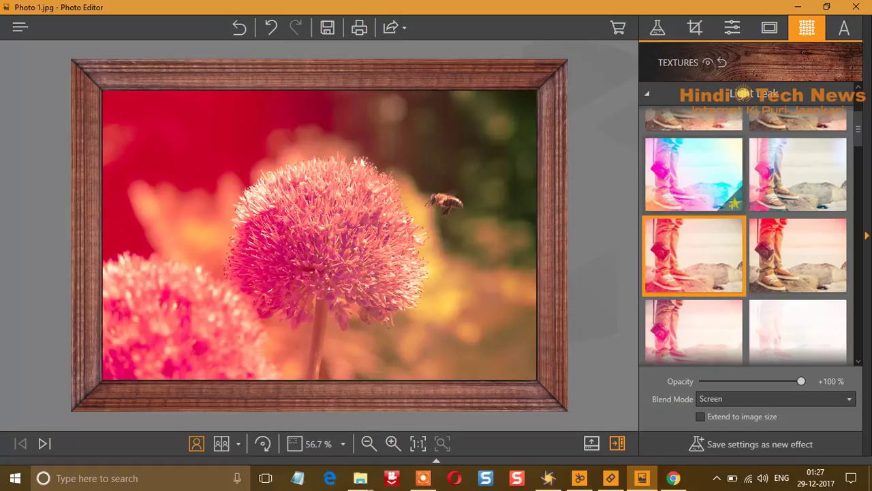
left_click(694, 174)
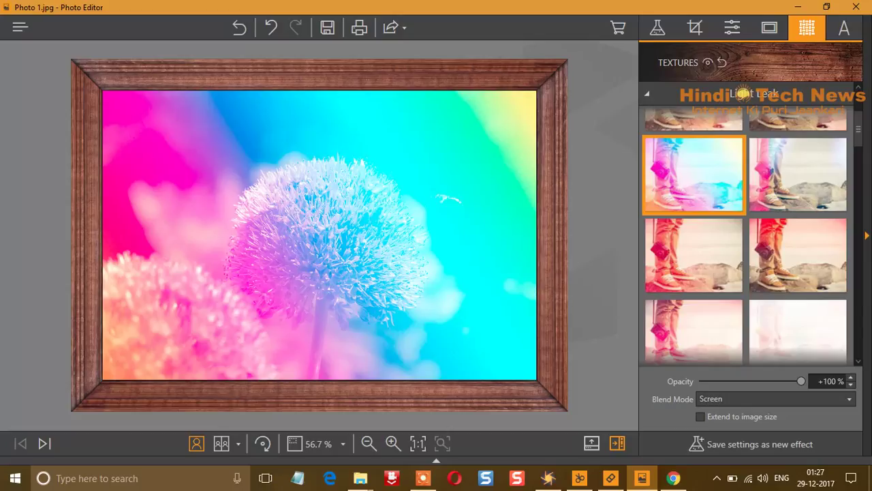
left_click_drag(801, 381, 780, 381)
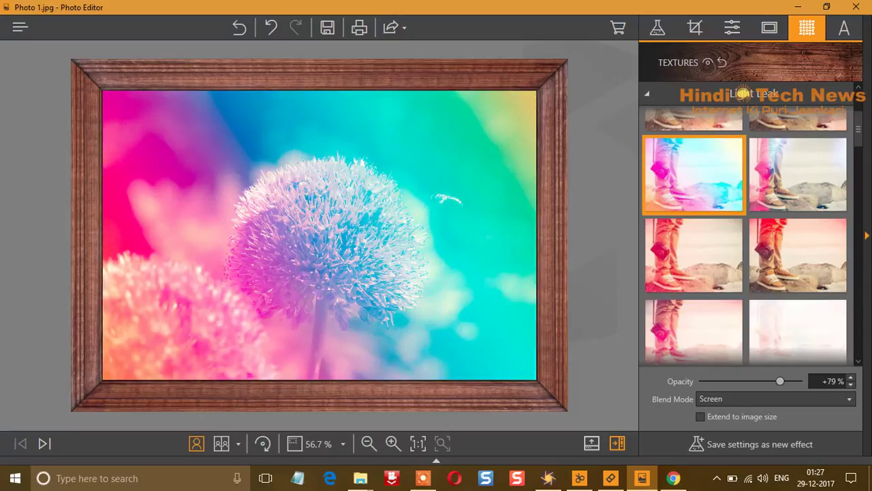
left_click_drag(780, 381, 723, 381)
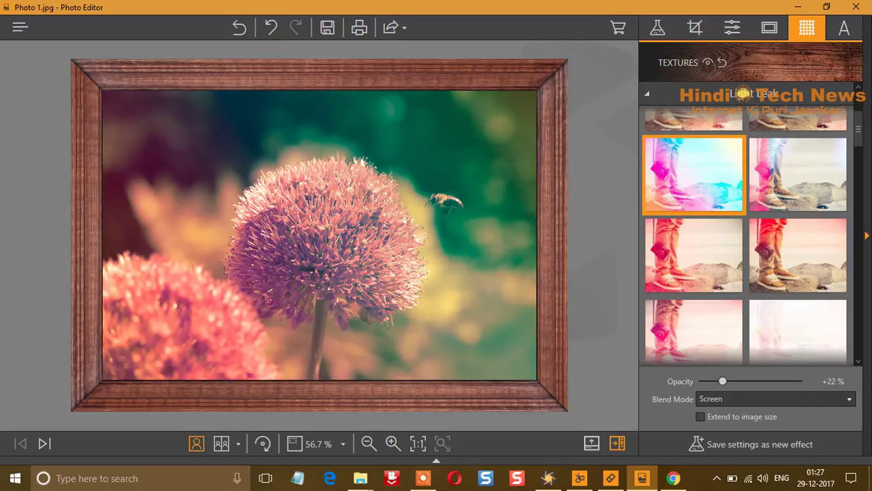
Keep the texture on Screen blend mode and add a placeholder text box in Segoe UI at 5.0% size
left_click(850, 399)
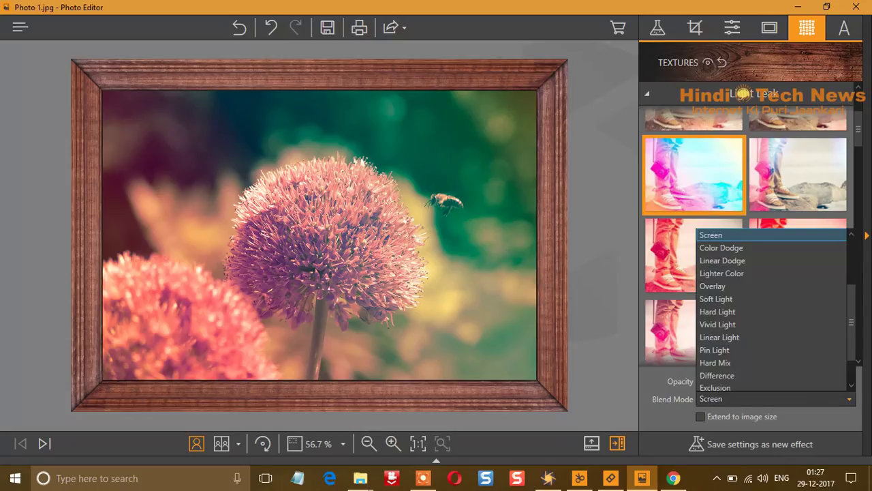
scroll(770, 285, "down", 1)
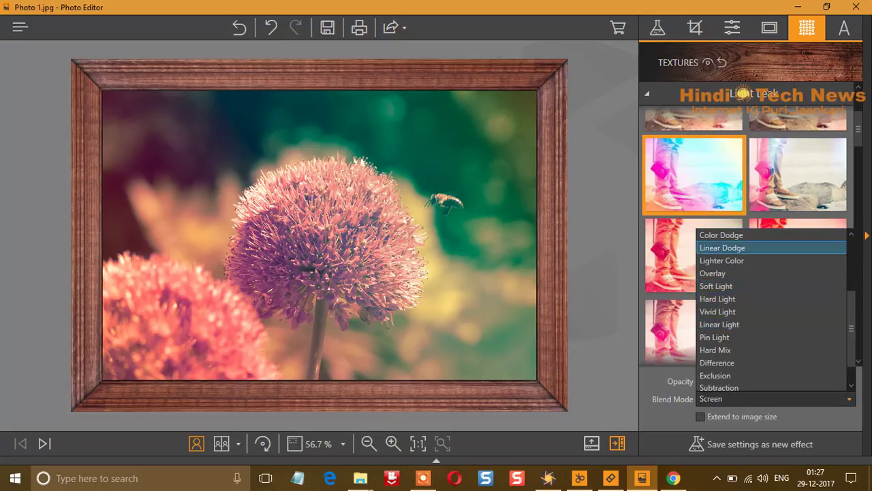
scroll(770, 376, "down", 2)
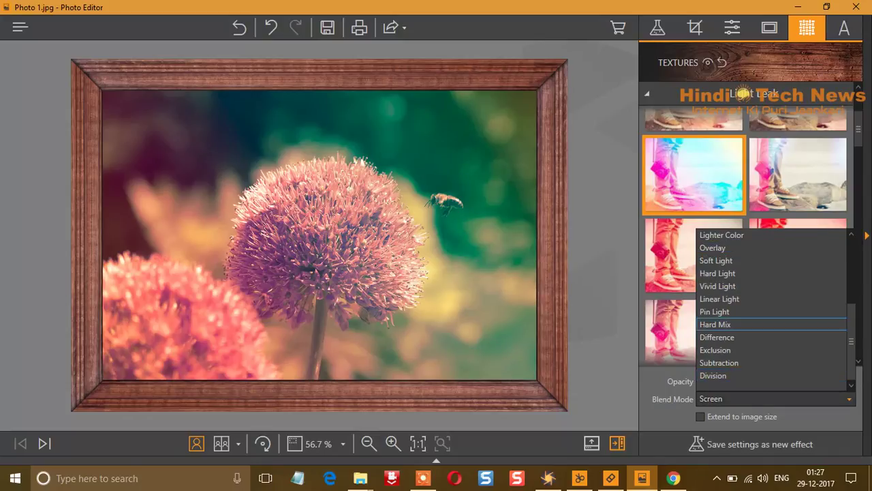
key("Escape")
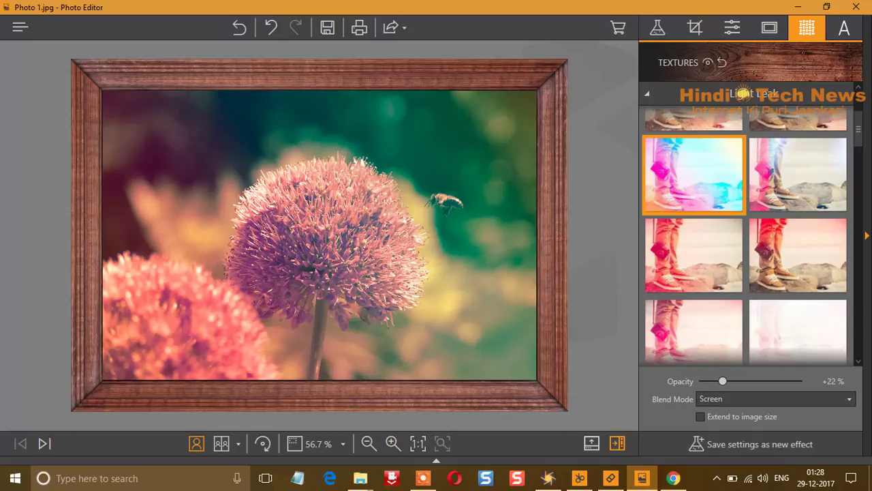
left_click(844, 27)
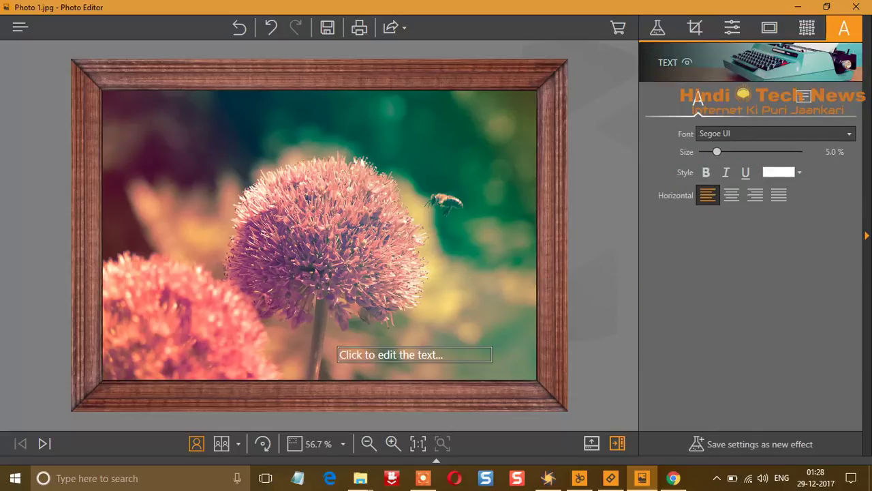
Replace the placeholder caption with the person's name and change its font colour to red
left_click(391, 355)
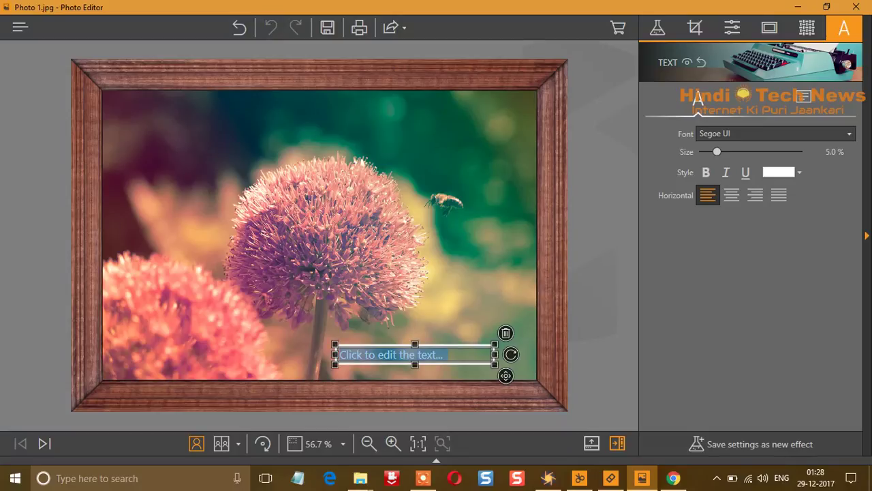
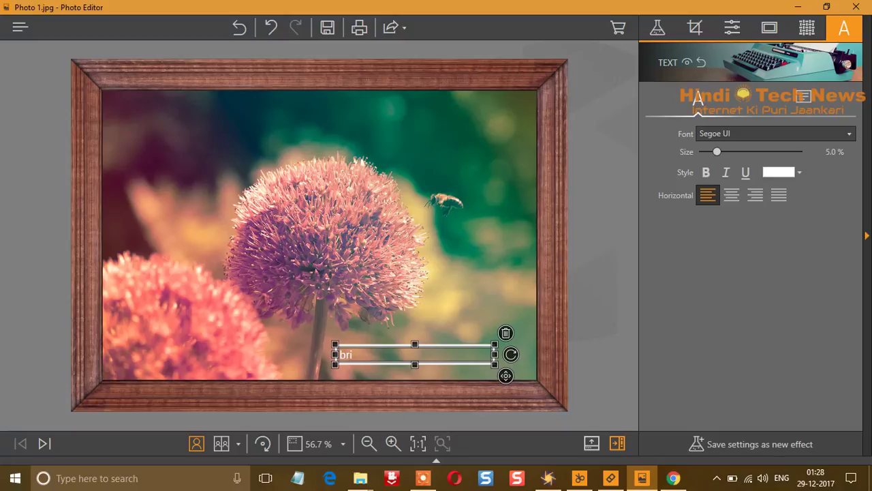
key("Escape")
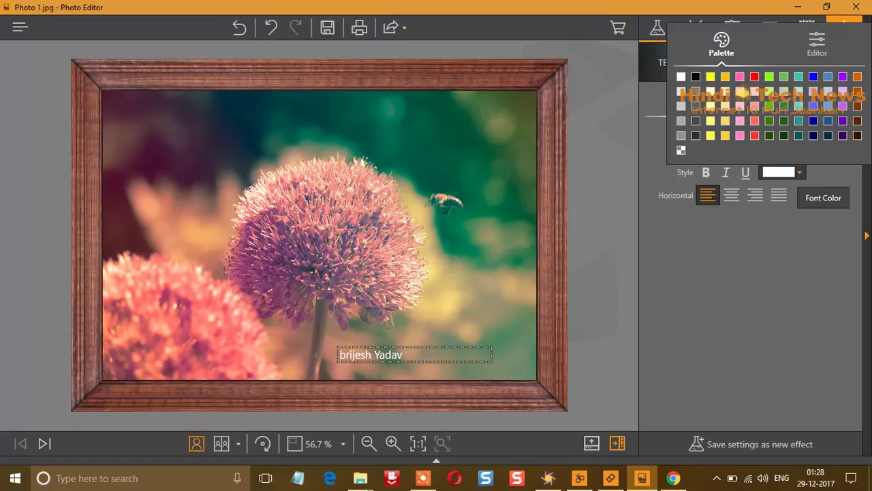
left_click(755, 76)
key("Escape")
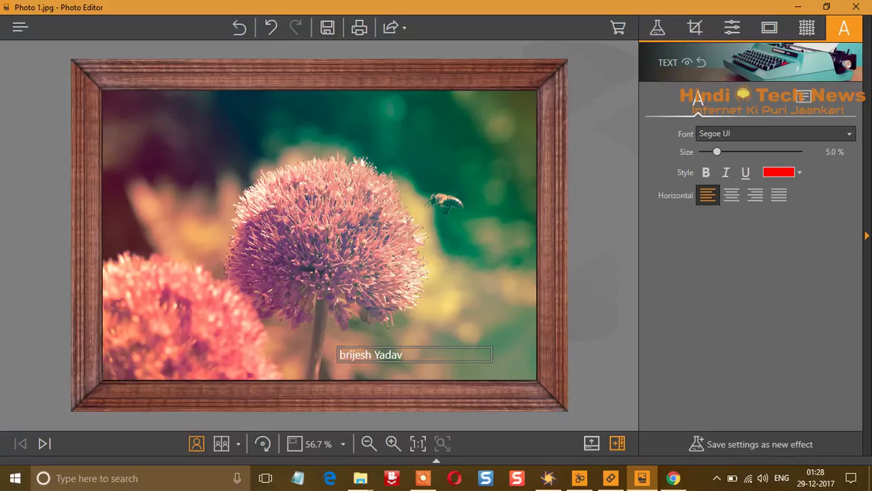
Shift the name caption slightly right along the bottom edge and recolour all its text red
left_click_drag(415, 355, 434, 358)
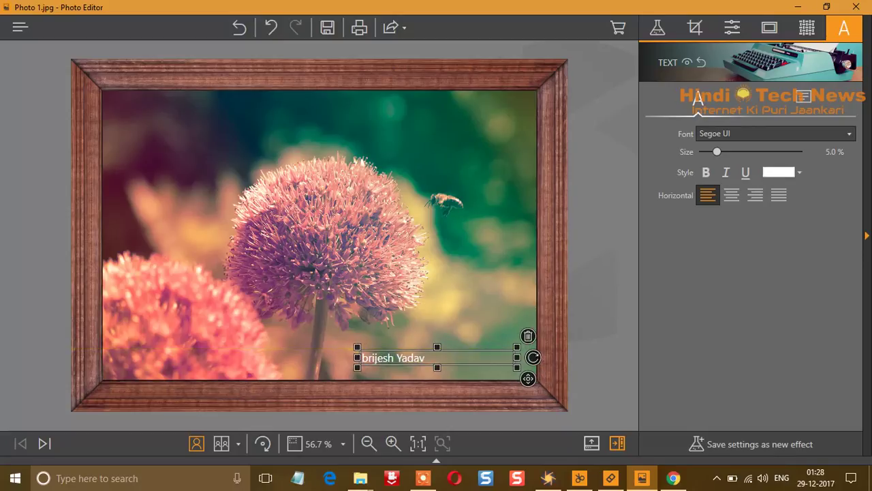
double_click(372, 357)
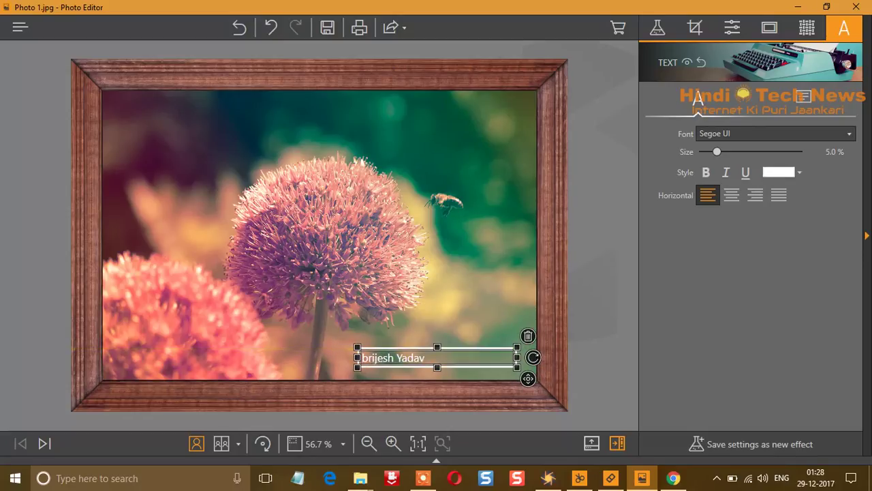
key("ctrl+a")
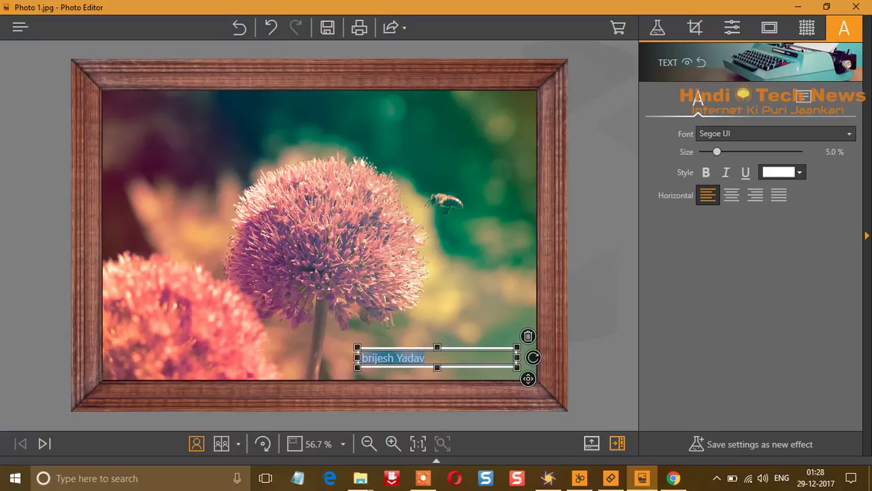
left_click(779, 172)
left_click(754, 76)
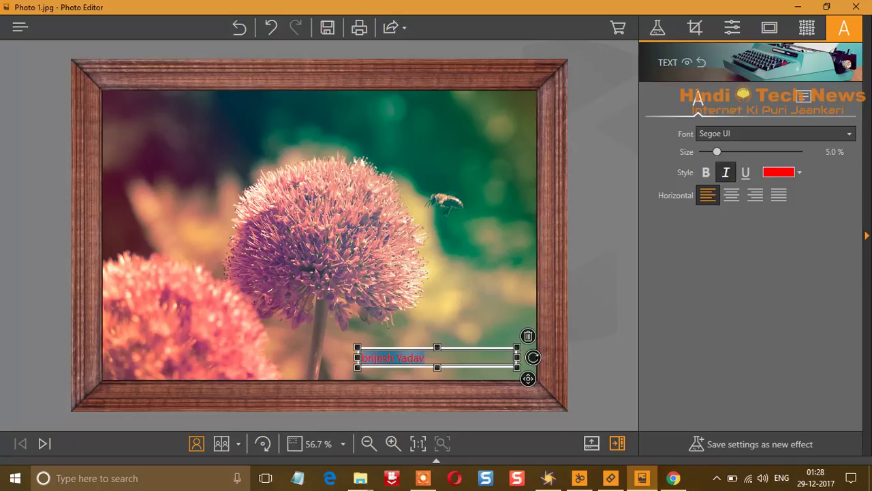
Make the caption italic and bold in the Comic Sans MS font
left_click(726, 171)
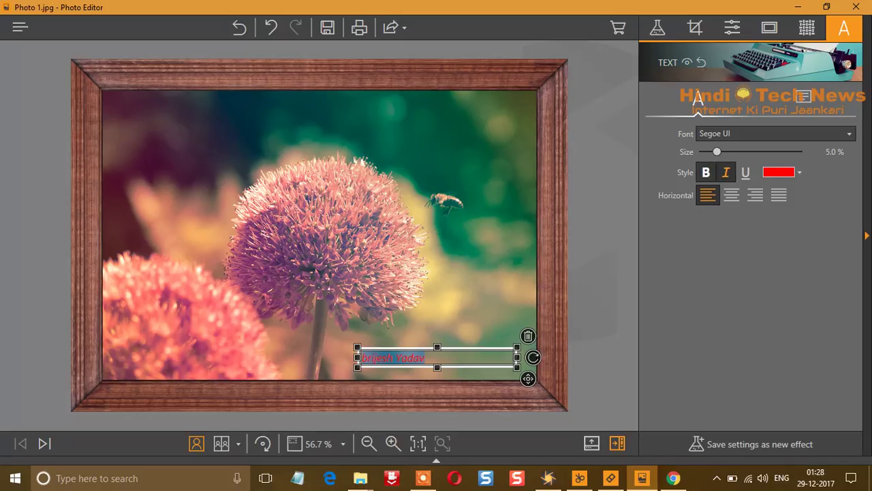
left_click(706, 171)
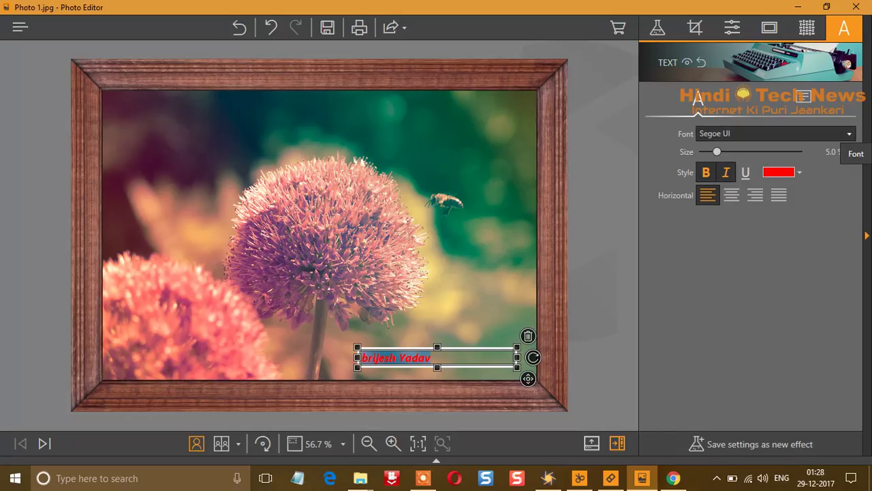
left_click(847, 133)
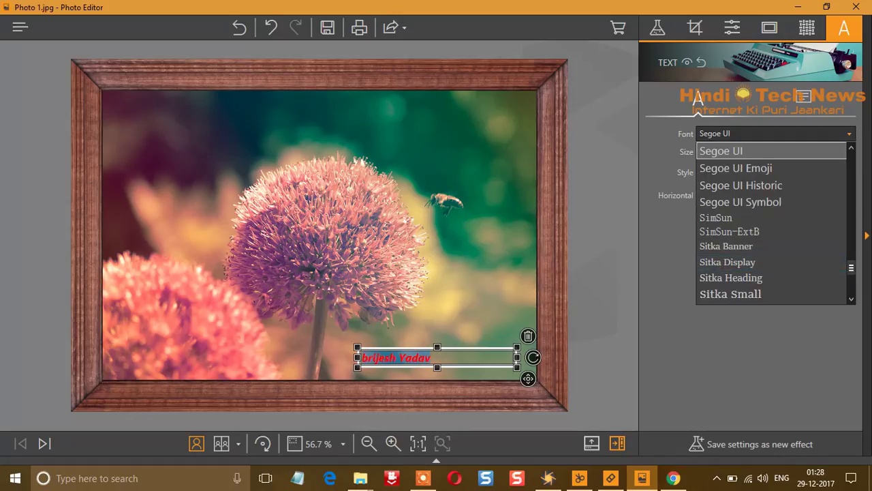
left_click_drag(851, 268, 852, 171)
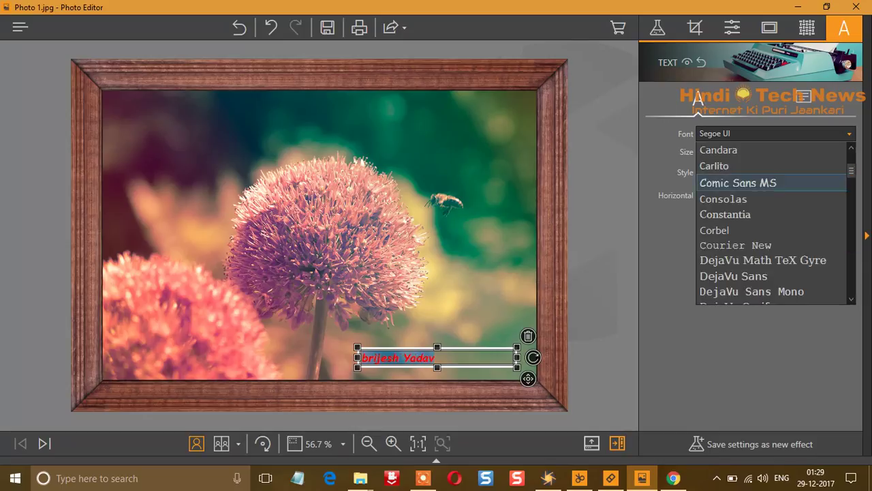
left_click(738, 183)
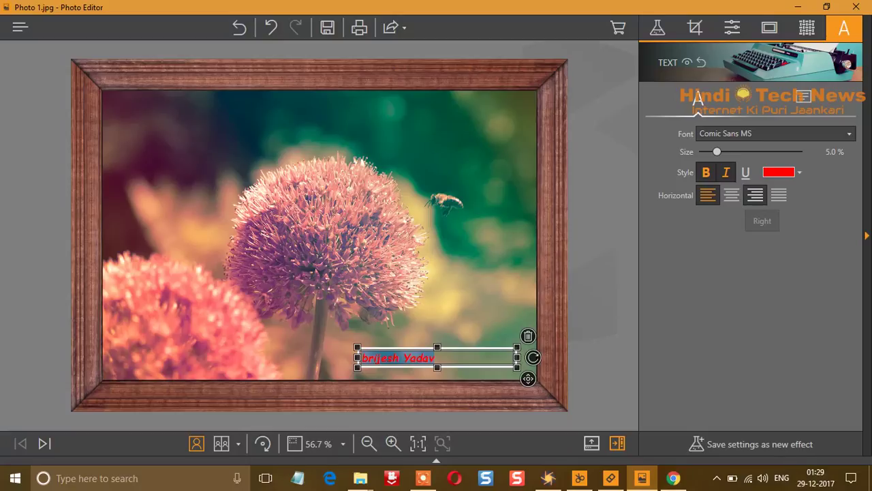
Try centre and right alignment, settle on justified, and show the text box fill and border settings
left_click(731, 195)
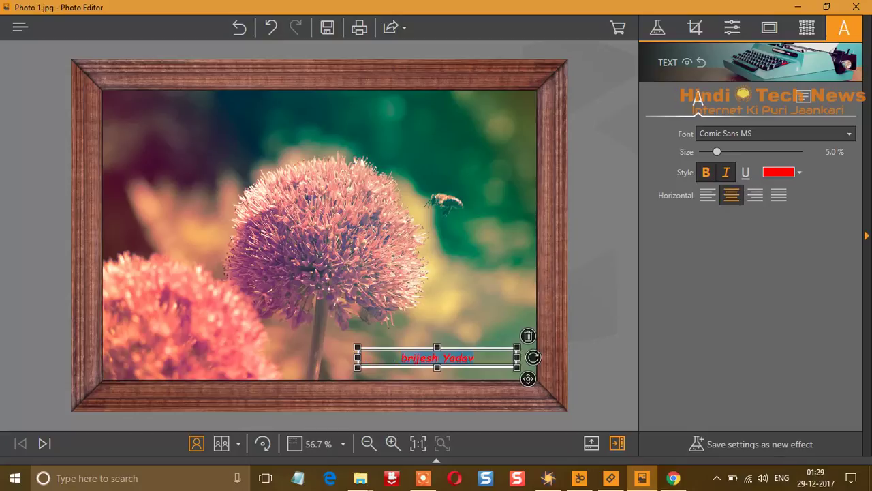
left_click(756, 195)
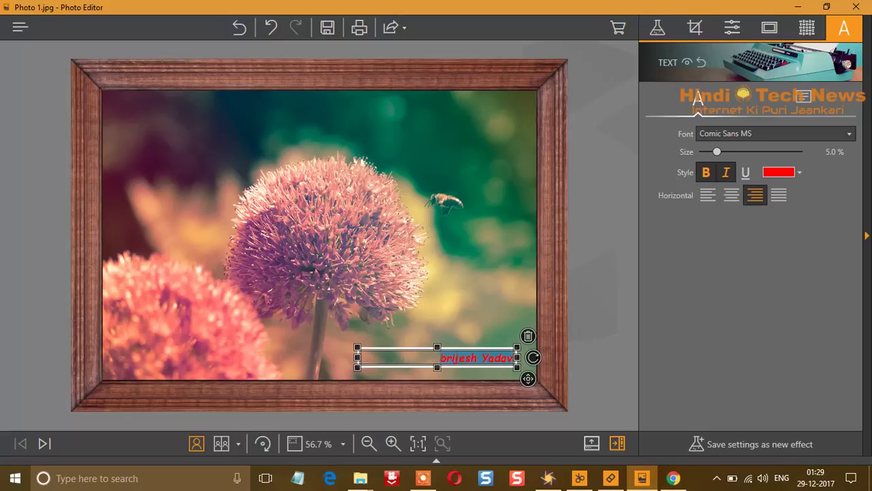
left_click(779, 195)
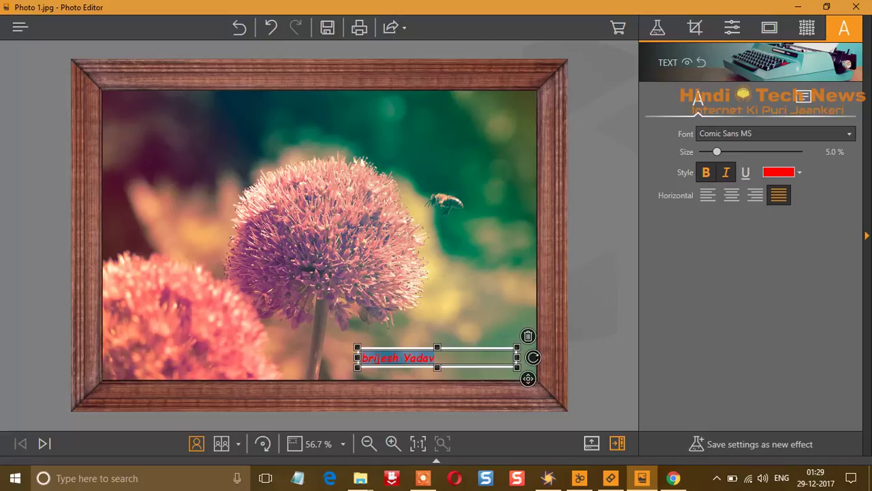
left_click(804, 97)
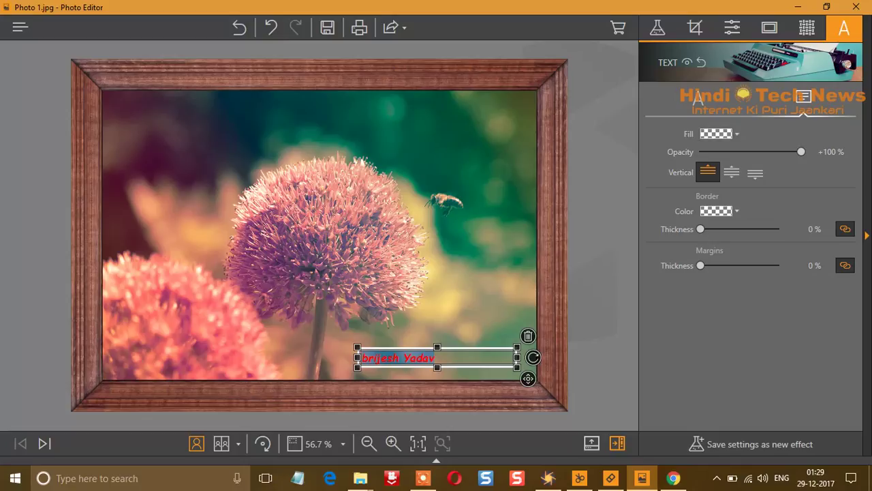
Deselect the caption and switch to the Before/After compare view
key("Escape")
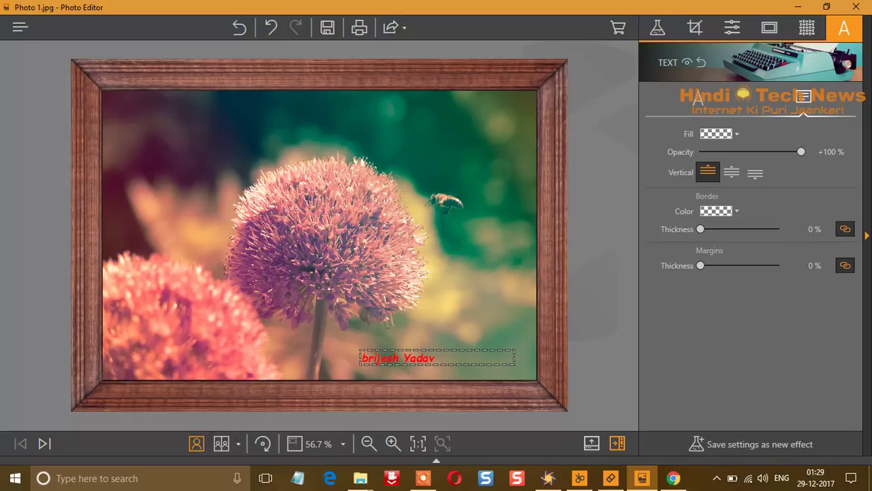
left_click(221, 443)
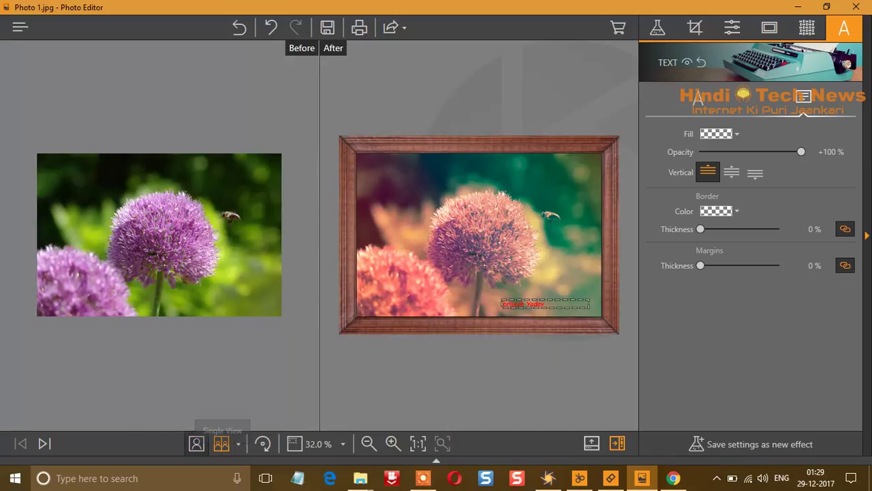
Attempt to save the edited photo, dismiss the registration prompt, and open the main menu
left_click(197, 444)
left_click(222, 443)
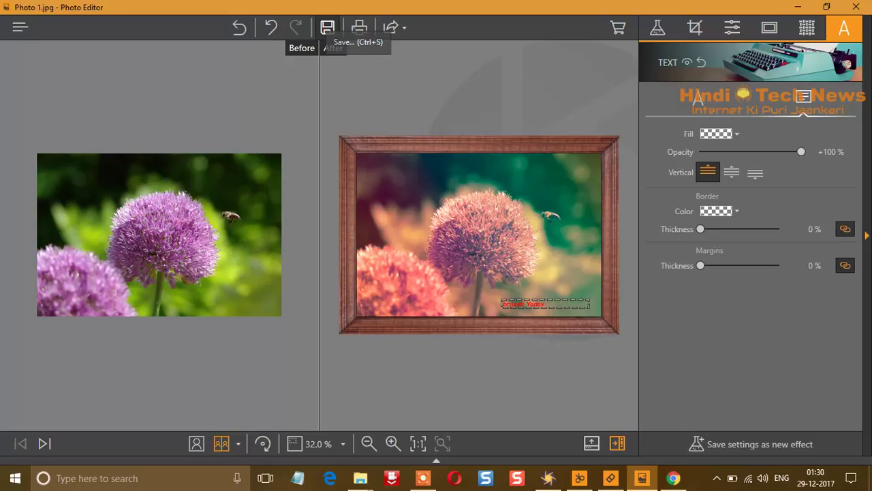
left_click(327, 27)
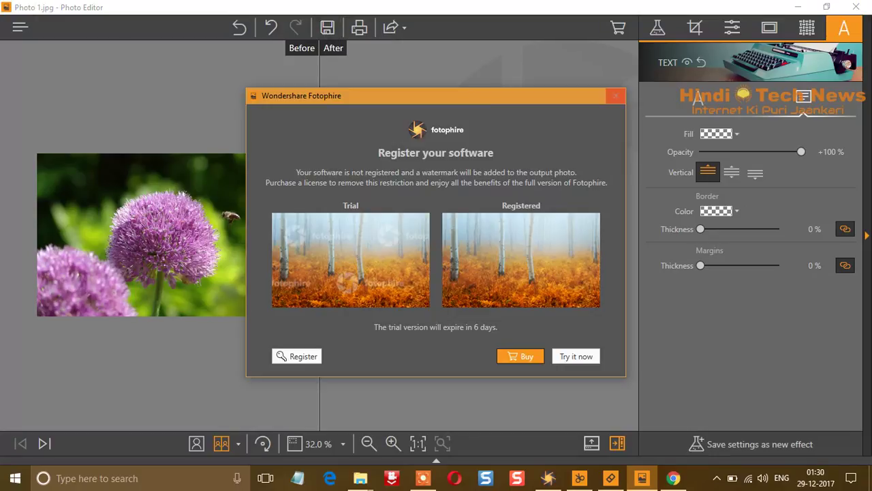
left_click(616, 95)
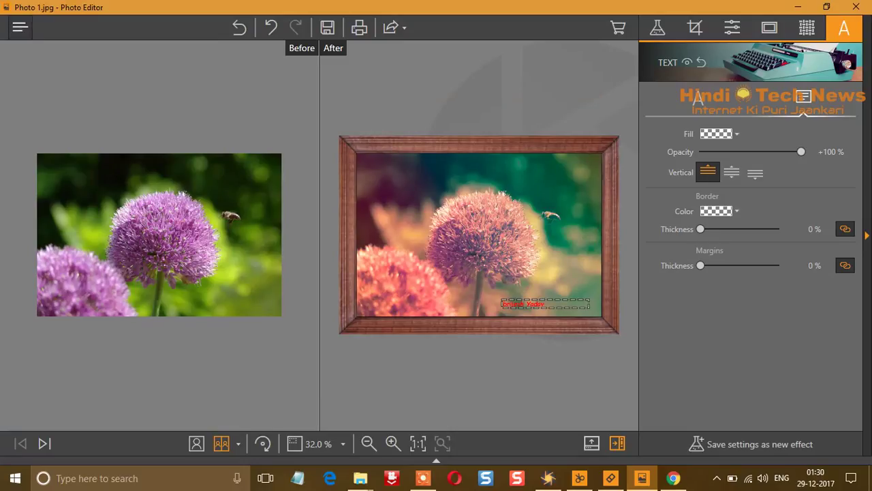
left_click(20, 27)
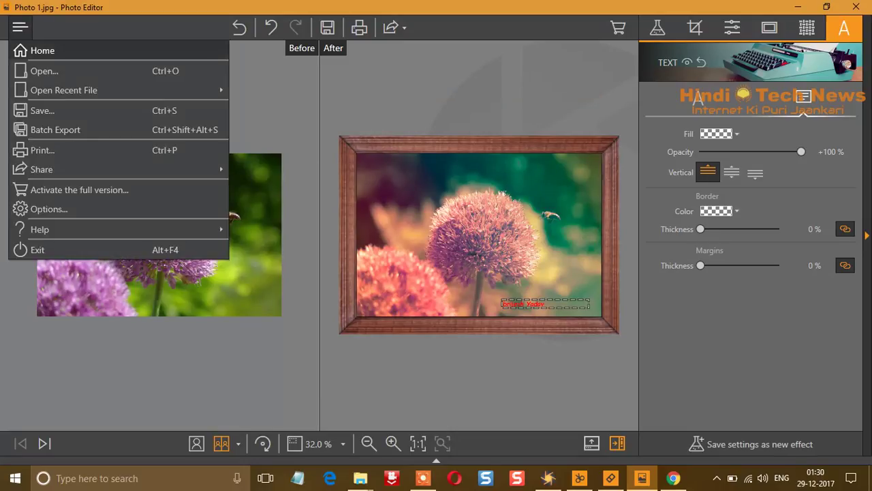
Return to Home discarding changes, minimize the Photo Editor, and launch Photo Cutter
key("Return")
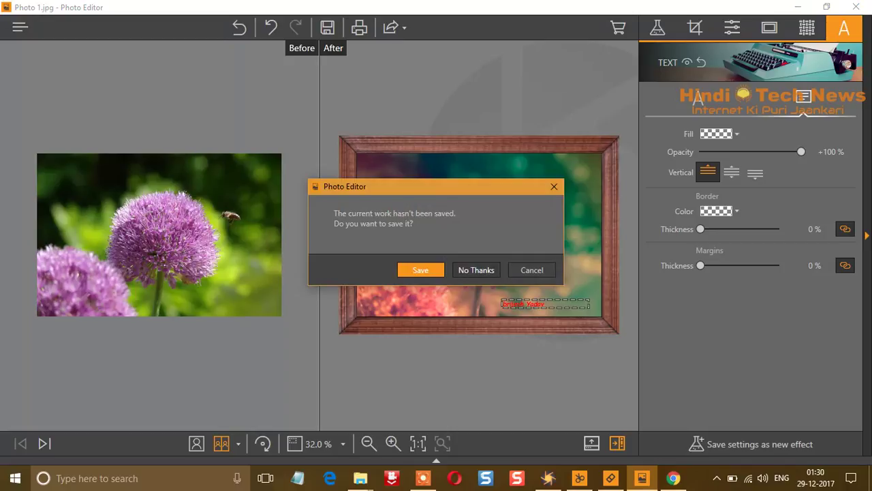
key("Return")
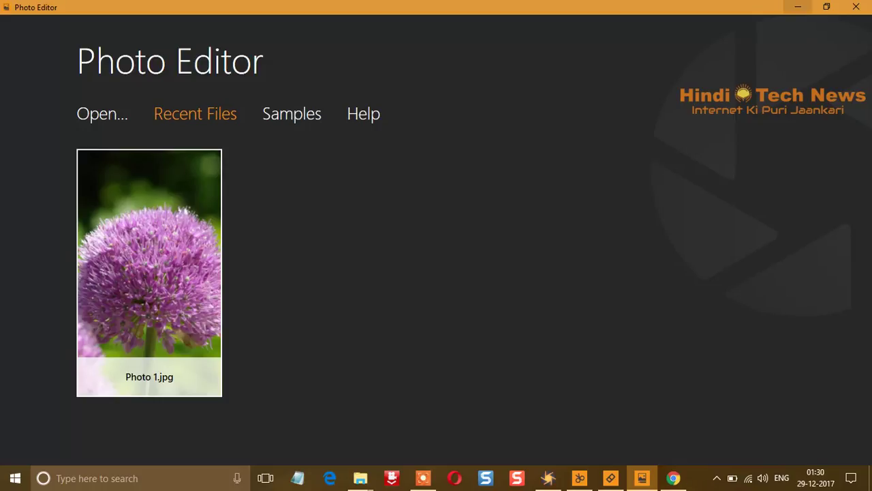
left_click(799, 6)
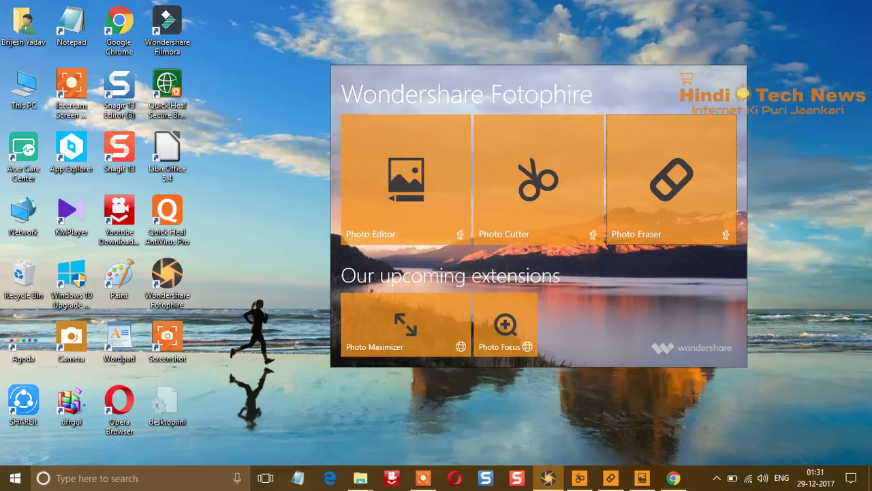
left_click(538, 180)
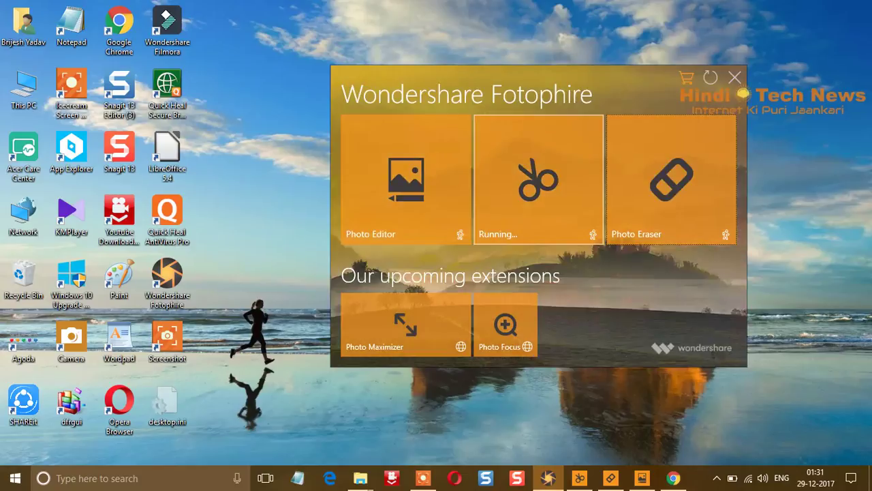